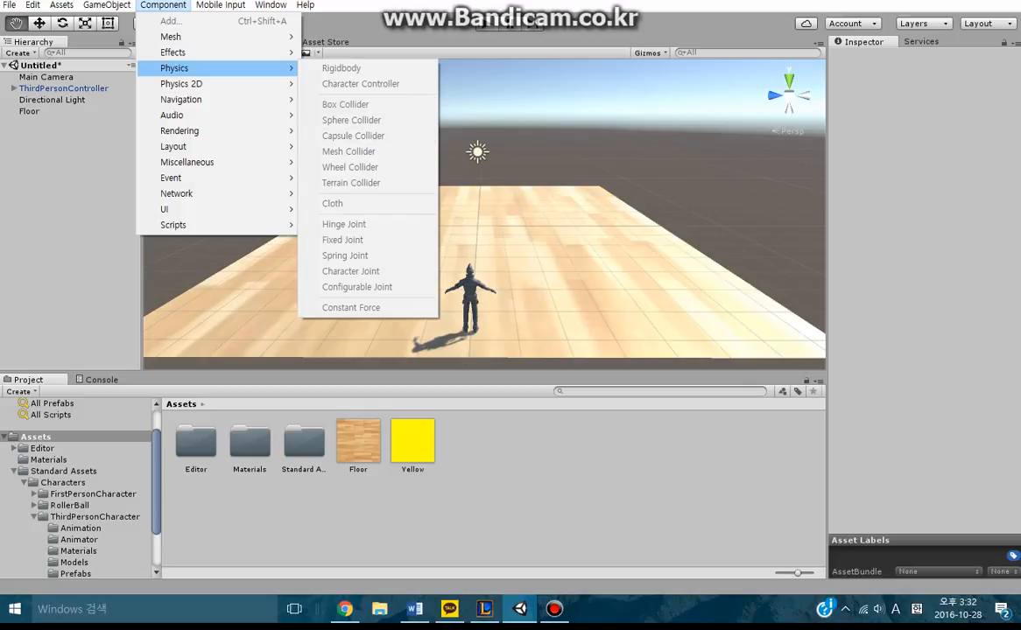
# Step: Add a 3D sphere to the scene
pyautogui.press('Escape')
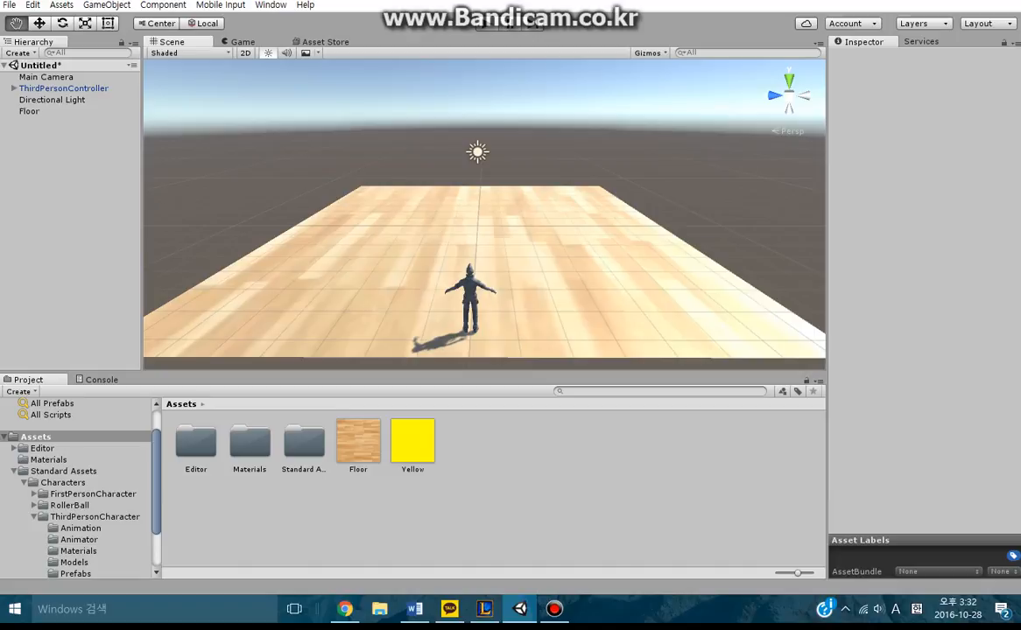
pyautogui.click(20, 52)
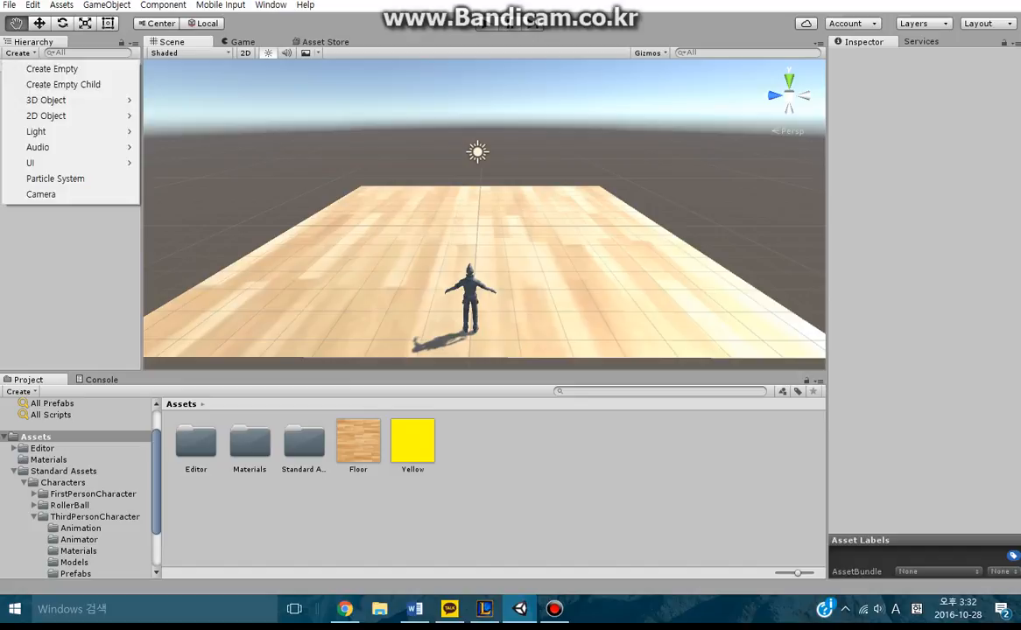
pyautogui.moveTo(46, 99)
pyautogui.click(174, 116)
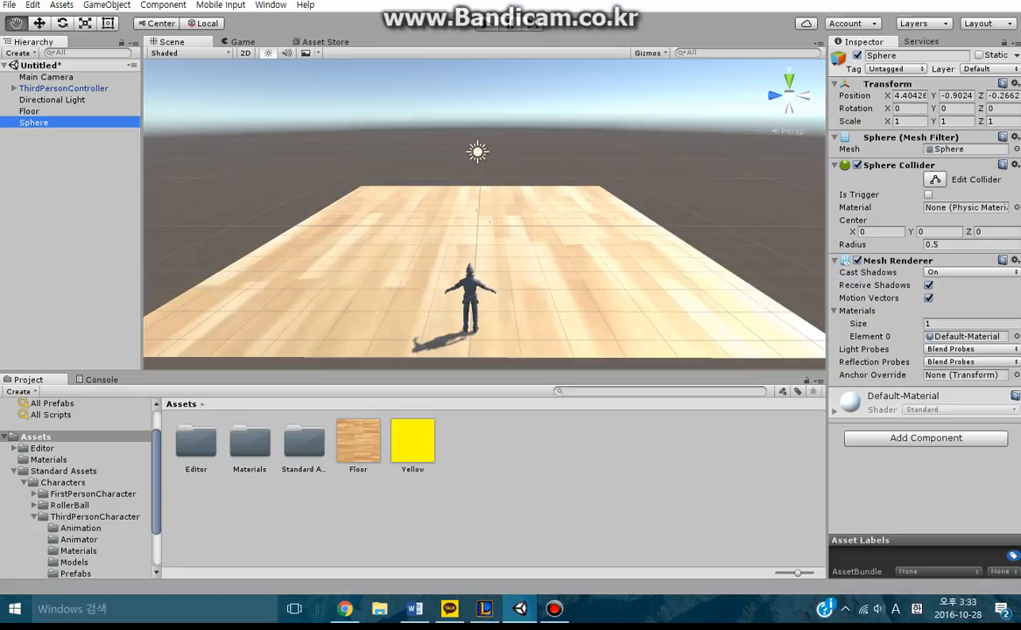
# Step: Raise the sphere above the floor to Y 0.53 and move it toward the character to X -2.43
pyautogui.press('f')
pyautogui.scroll(-20, 484, 214)
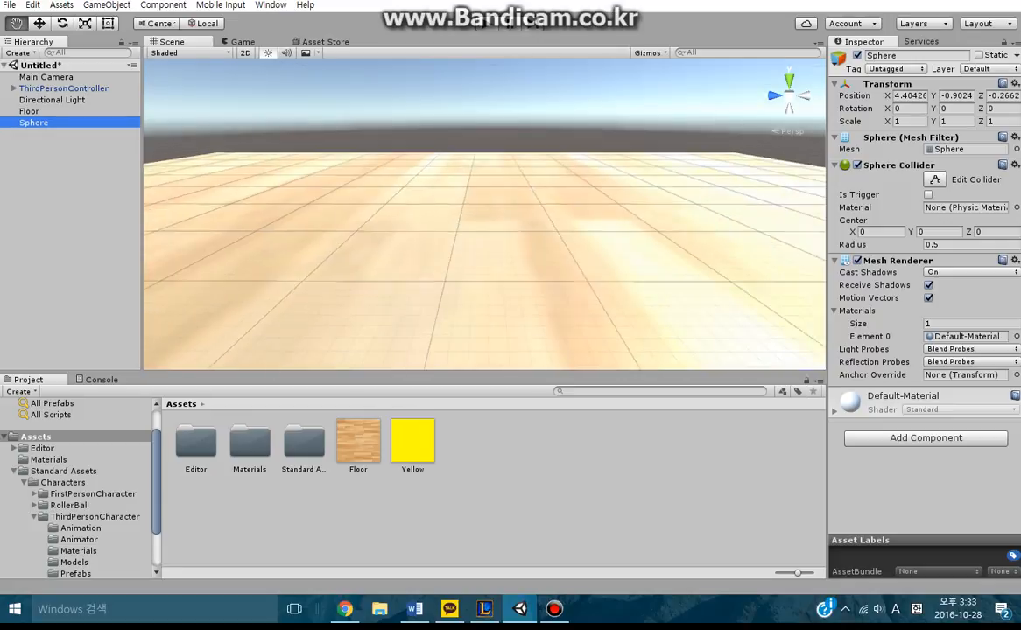
pyautogui.scroll(-5, 499, 210)
pyautogui.press('w')
pyautogui.moveTo(484, 161); pyautogui.dragTo(485, 121)
pyautogui.scroll(-5, 485, 122)
pyautogui.scroll(-2, 484, 210)
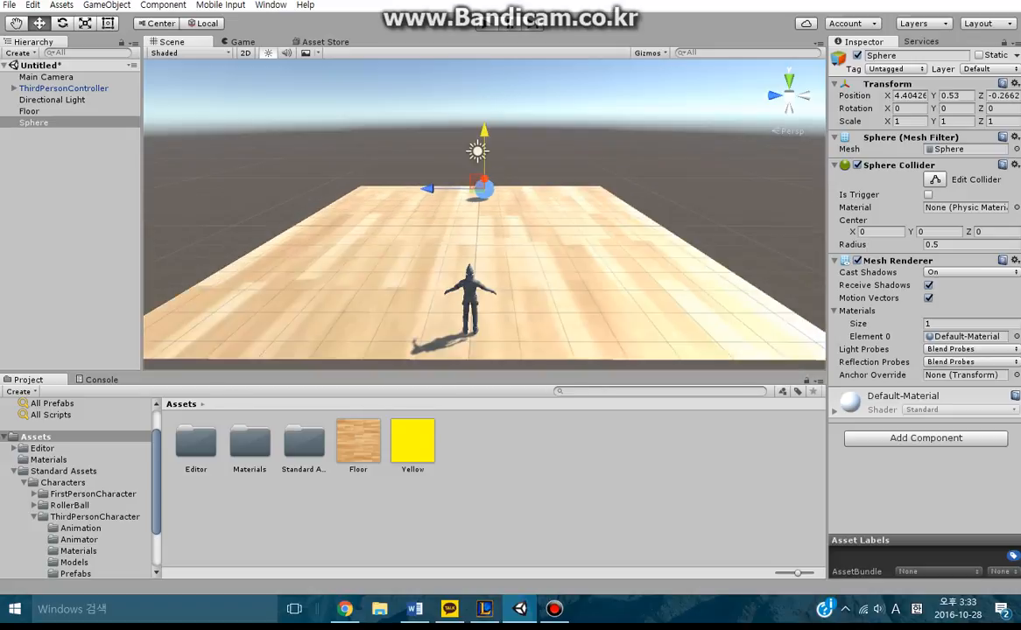
pyautogui.moveTo(484, 178); pyautogui.dragTo(484, 220)
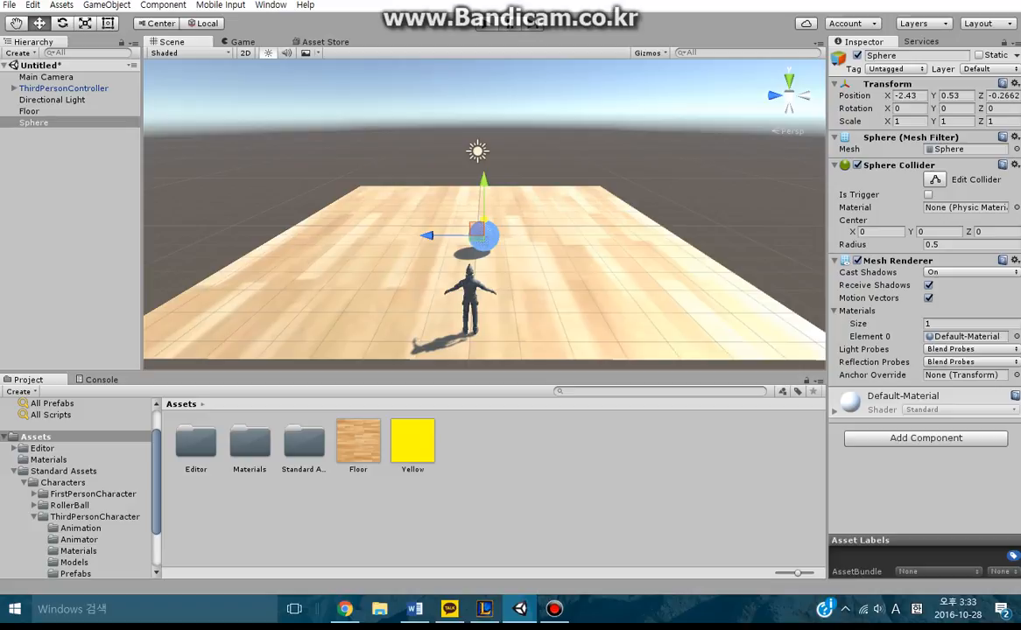
# Step: Add a Rigidbody physics component to the sphere
pyautogui.click(163, 4)
pyautogui.moveTo(175, 68)
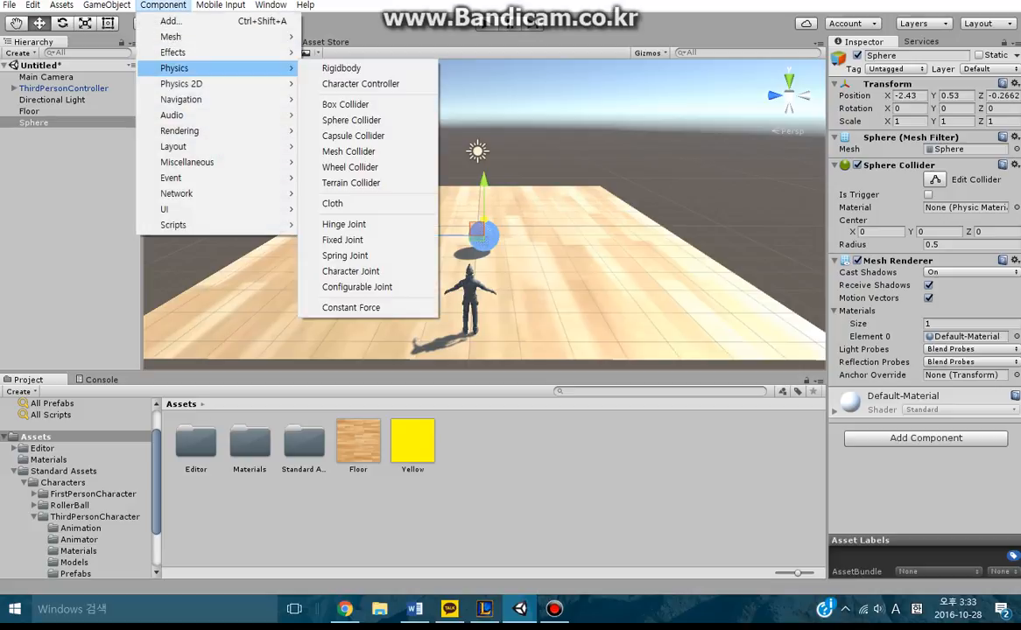
pyautogui.click(341, 67)
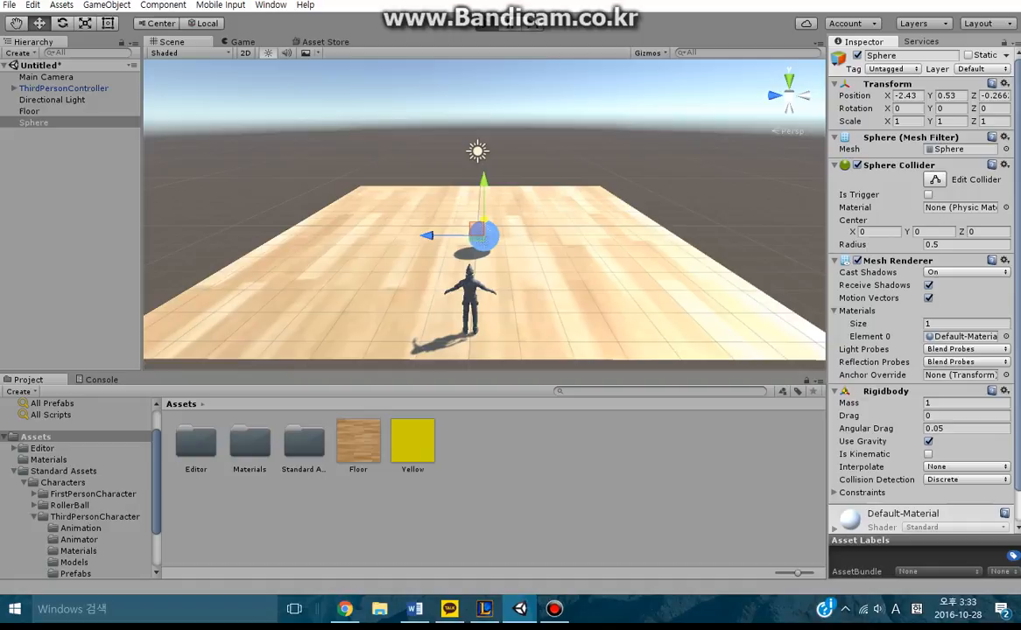
# Step: Play-test the sphere by running the character into it and turning on its collider's Is Trigger option, and leave play mode
pyautogui.hotkey('ctrl', 'p')
pyautogui.press('w')
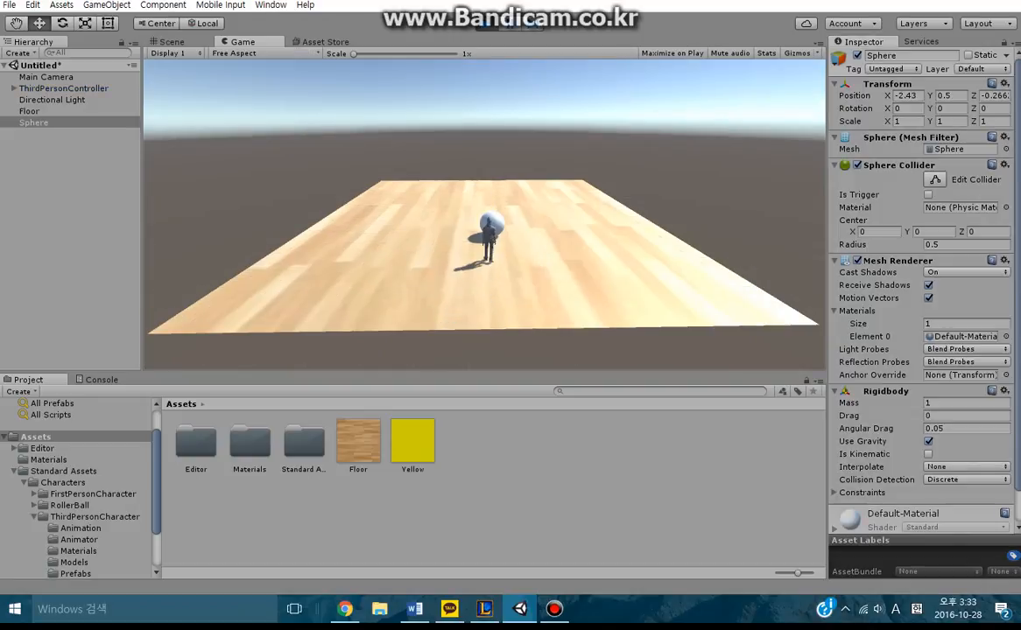
pyautogui.press('d')
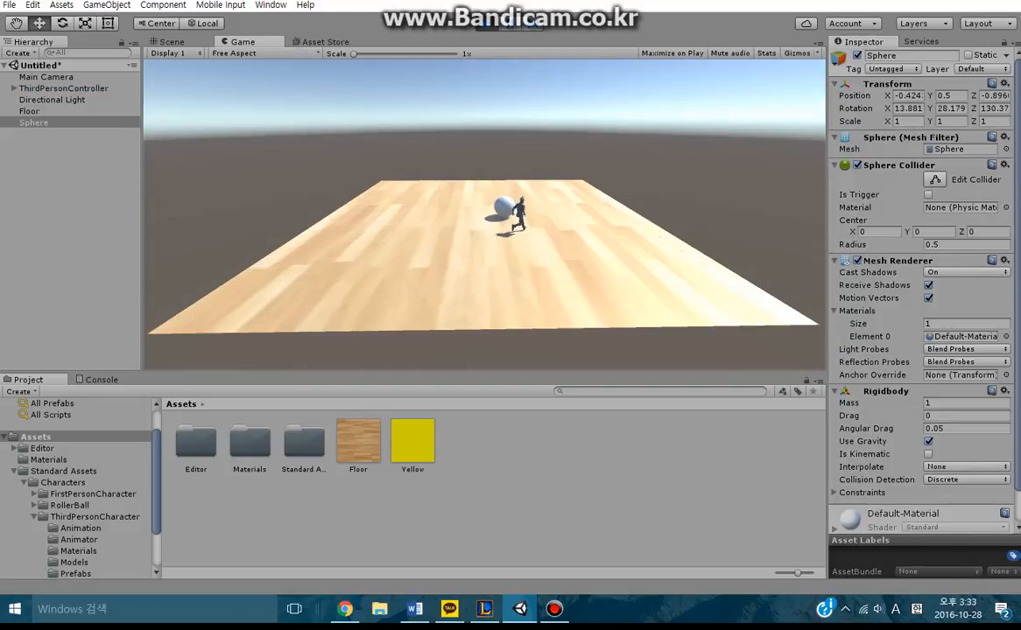
pyautogui.press('w')
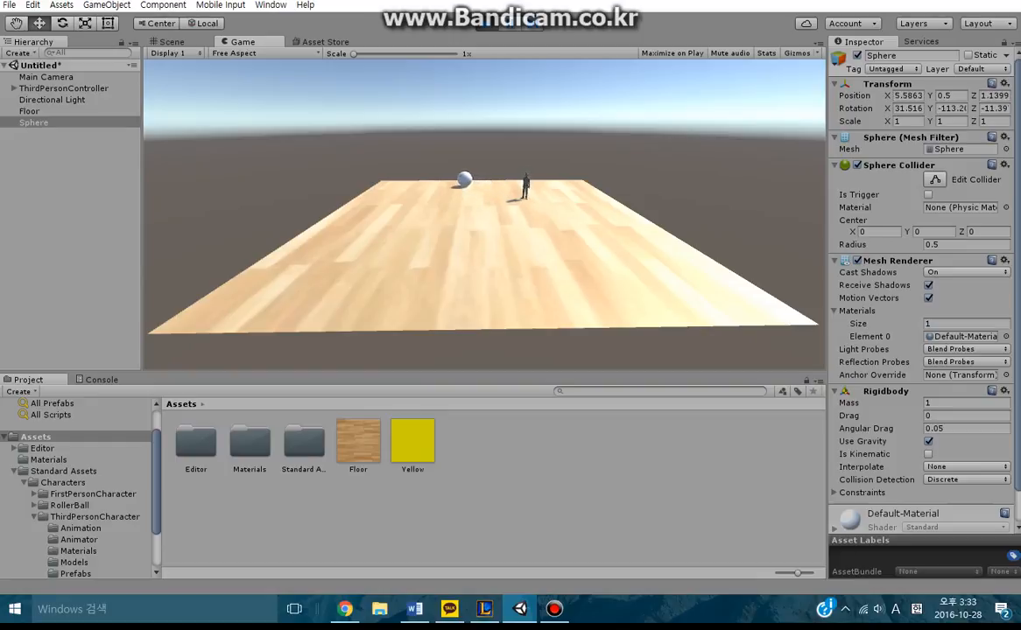
pyautogui.click(928, 194)
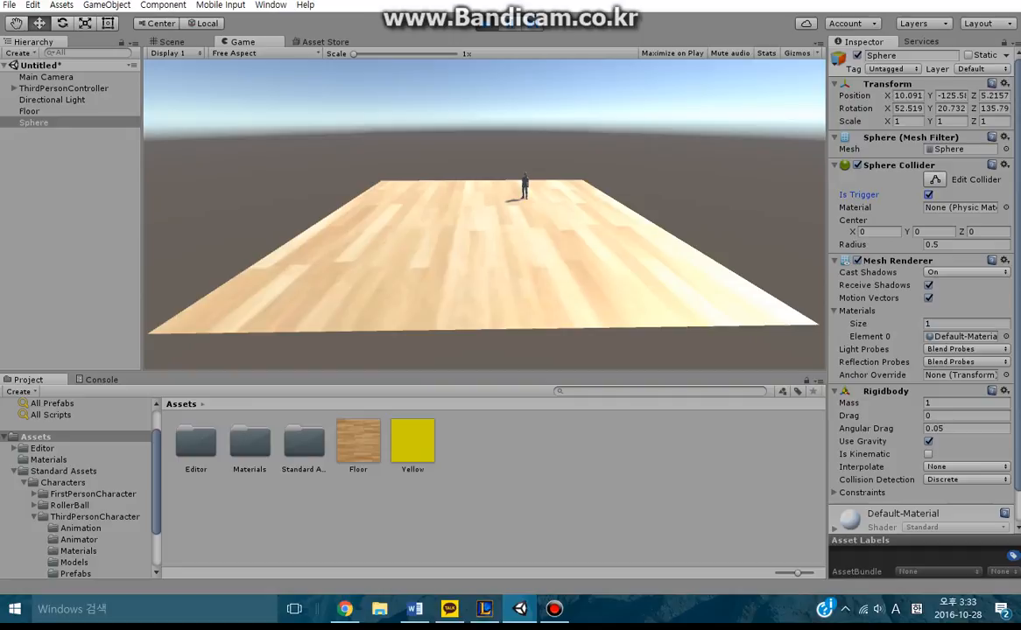
pyautogui.hotkey('ctrl', 'p')
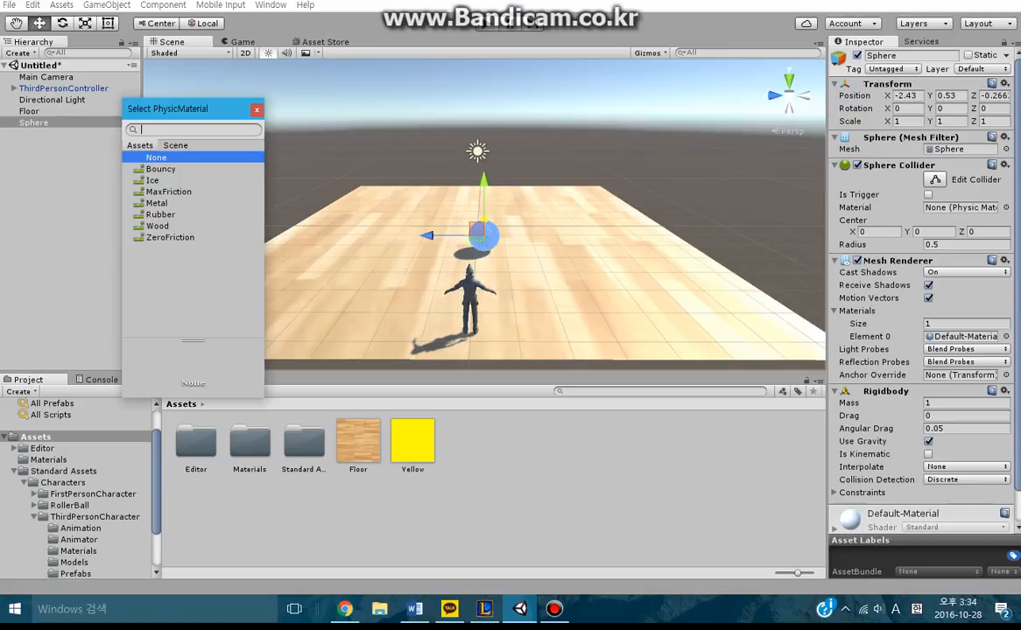
# Step: Assign the ZeroFriction physic material to the sphere's collider
pyautogui.moveTo(188, 105); pyautogui.dragTo(218, 92)
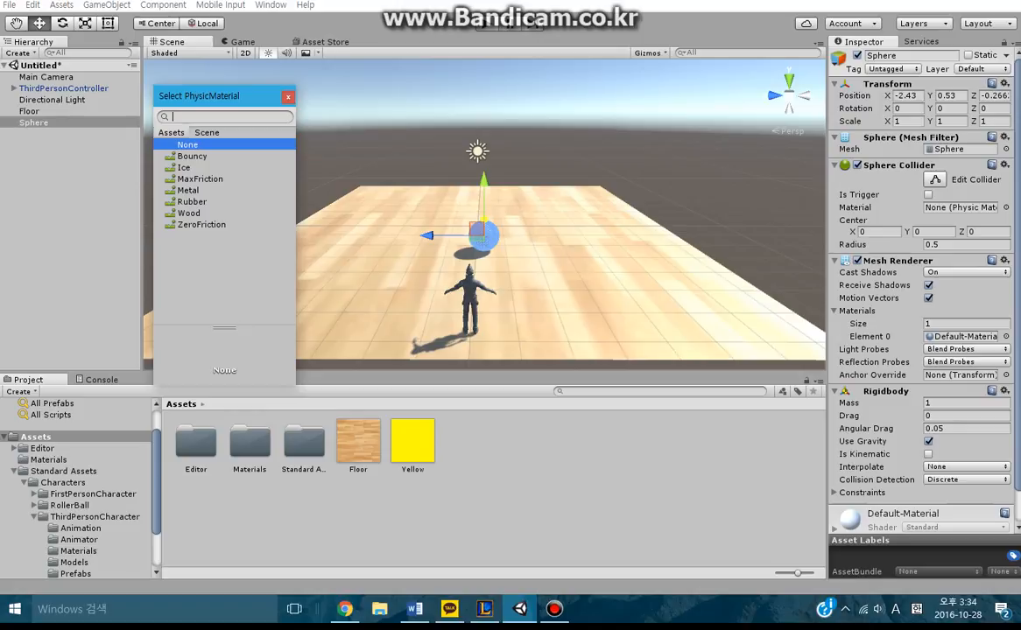
pyautogui.press('Down')
pyautogui.press('Down')
pyautogui.press('Down')
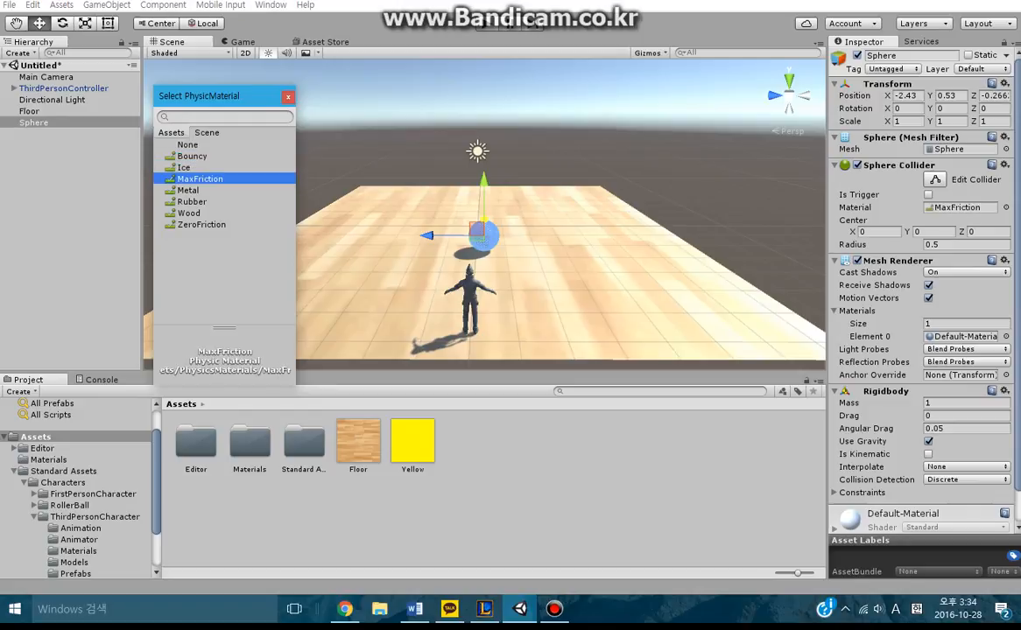
pyautogui.press('Down')
pyautogui.press('Down')
pyautogui.press('Down')
pyautogui.press('Down')
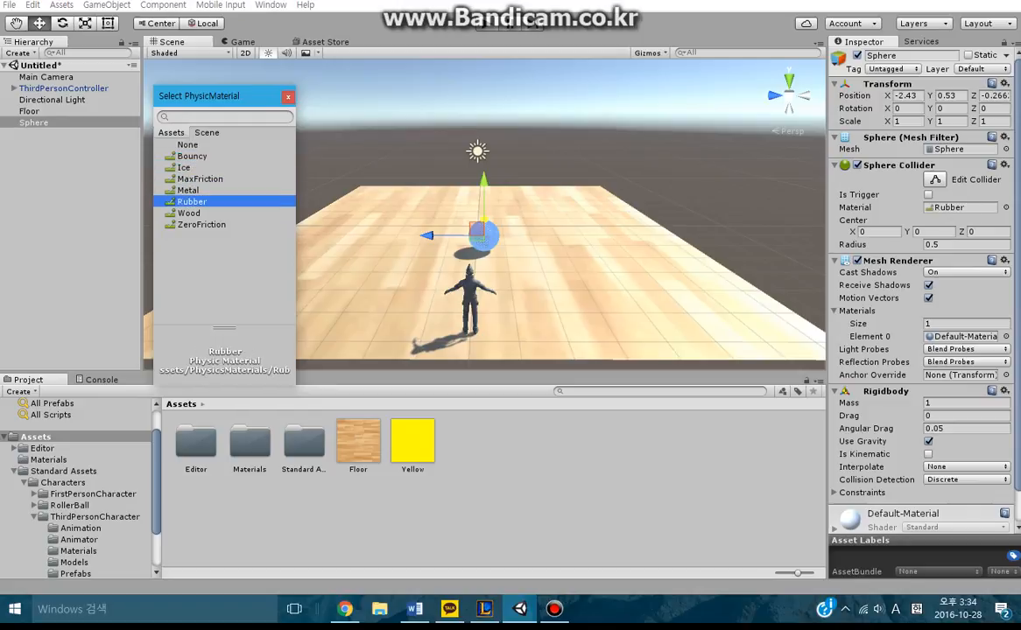
pyautogui.press('Return')
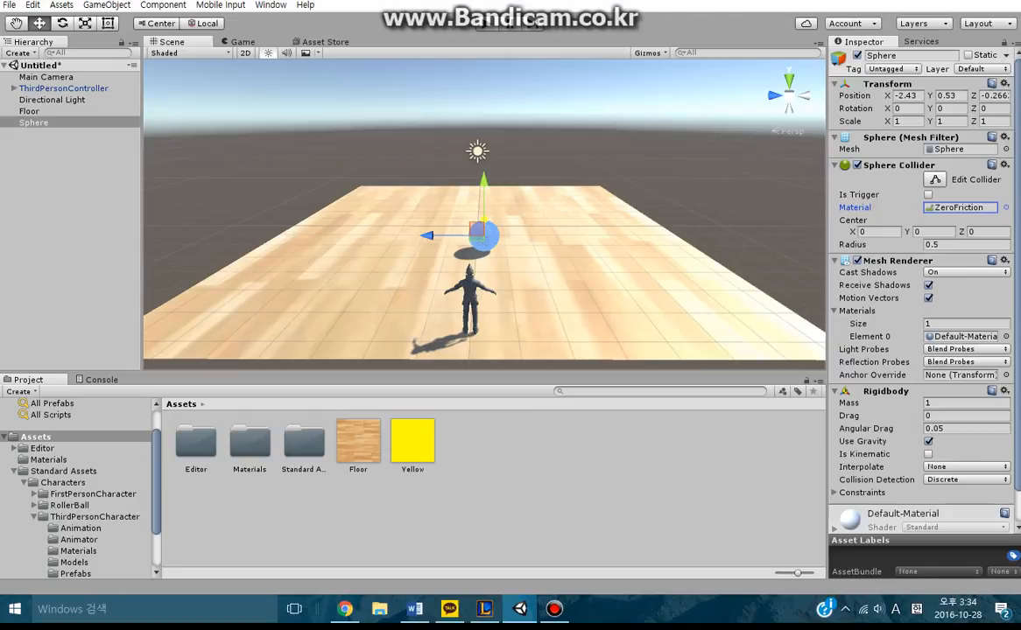
# Step: Examine the sphere's collider outline and handles up close with collider editing turned on
pyautogui.click(853, 220)
pyautogui.click(853, 244)
pyautogui.click(853, 219)
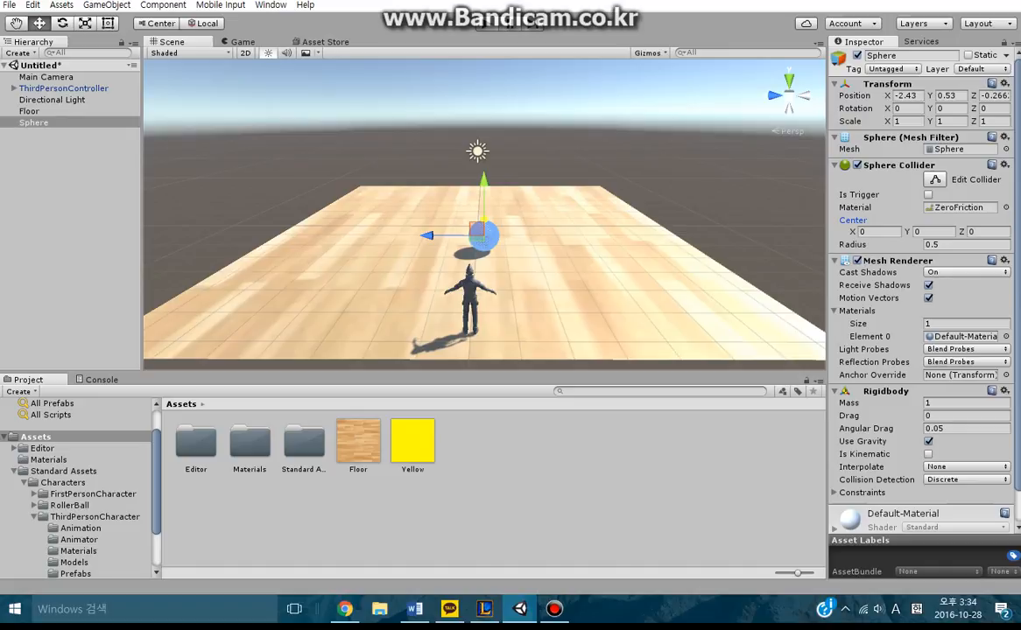
pyautogui.keyDown('alt'); pyautogui.scroll(8, 503, 252); pyautogui.keyUp('alt')
pyautogui.keyDown('alt'); pyautogui.moveTo(503, 251); pyautogui.dragTo(503, 324); pyautogui.keyUp('alt')
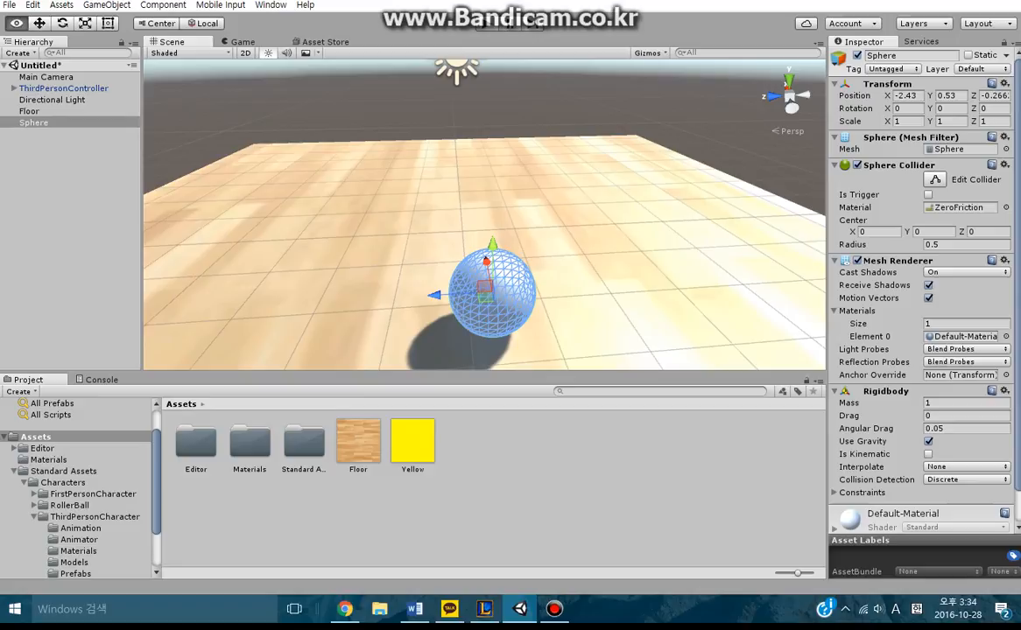
pyautogui.click(934, 179)
pyautogui.keyDown('alt'); pyautogui.moveTo(490, 293); pyautogui.dragTo(626, 208); pyautogui.keyUp('alt')
pyautogui.scroll(5, 613, 230)
pyautogui.moveTo(626, 209); pyautogui.dragTo(217, 248, button='middle')
pyautogui.click(935, 180)
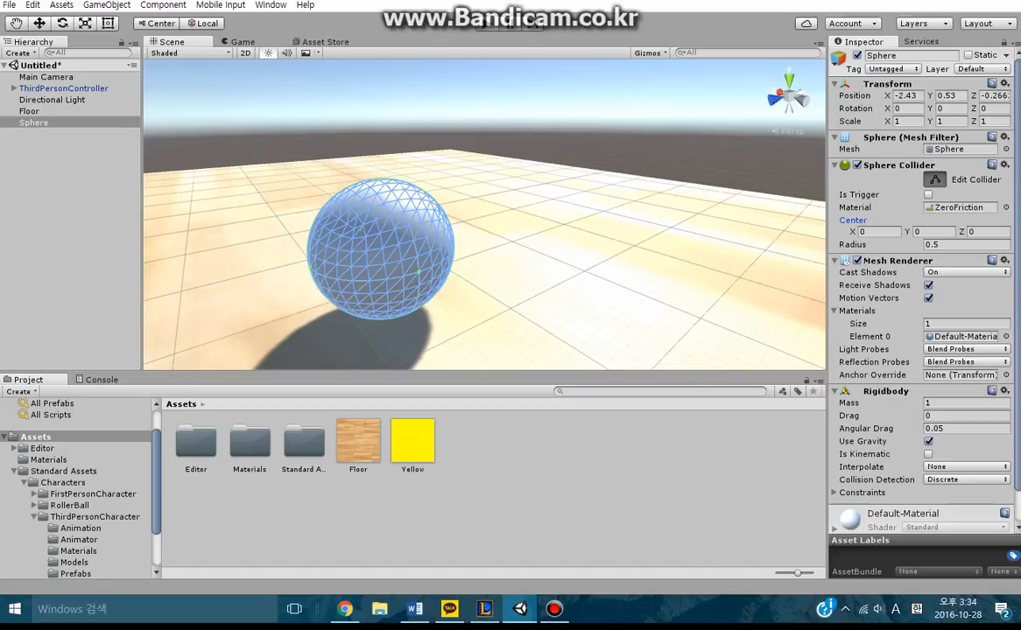
# Step: Set the sphere collider's centre to X 5, Y 0, Z 0 and its radius to 5
pyautogui.click(878, 231)
pyautogui.press('BackSpace')
pyautogui.scroll(-4, 419, 230)
pyautogui.keyDown('alt'); pyautogui.scroll(-5, 419, 235); pyautogui.keyUp('alt')
pyautogui.keyDown('alt'); pyautogui.moveTo(419, 234); pyautogui.dragTo(223, 250); pyautogui.keyUp('alt')
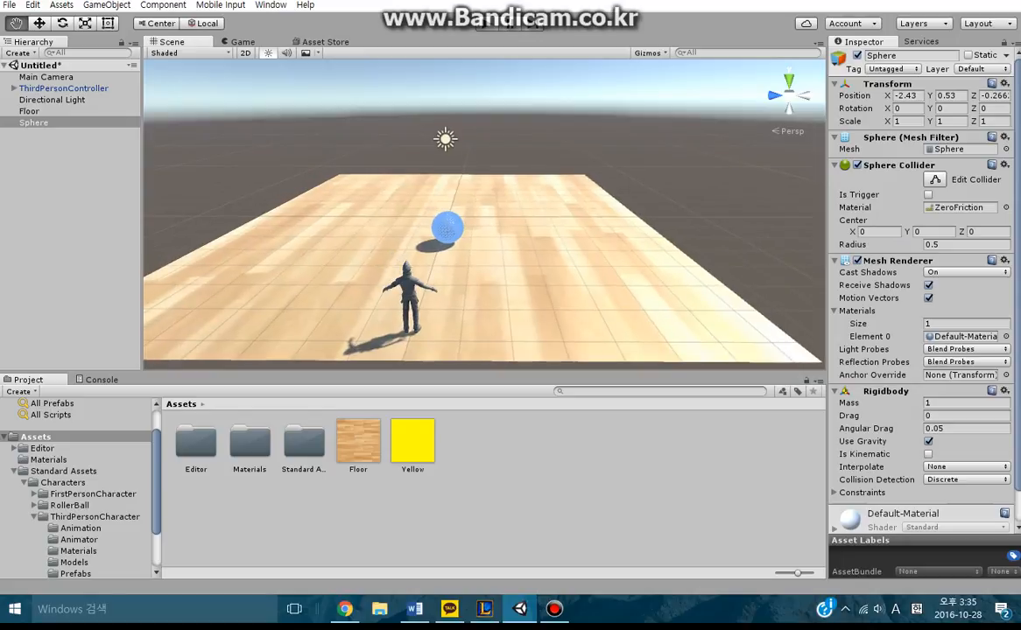
pyautogui.click(935, 179)
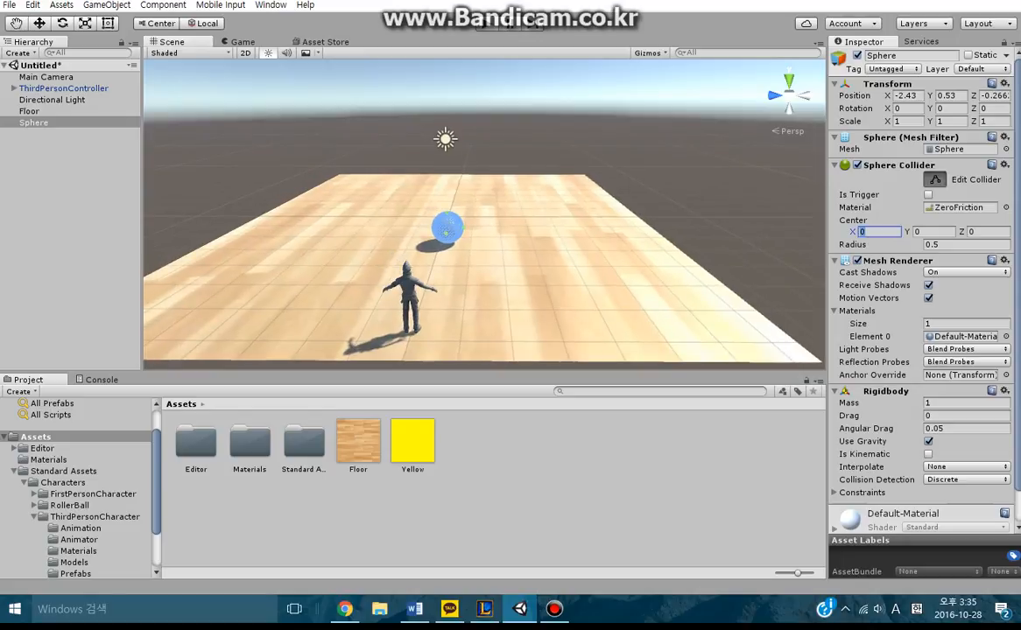
pyautogui.write('5')
pyautogui.press('Tab')
pyautogui.write('0')
pyautogui.press('Tab')
pyautogui.write('0')
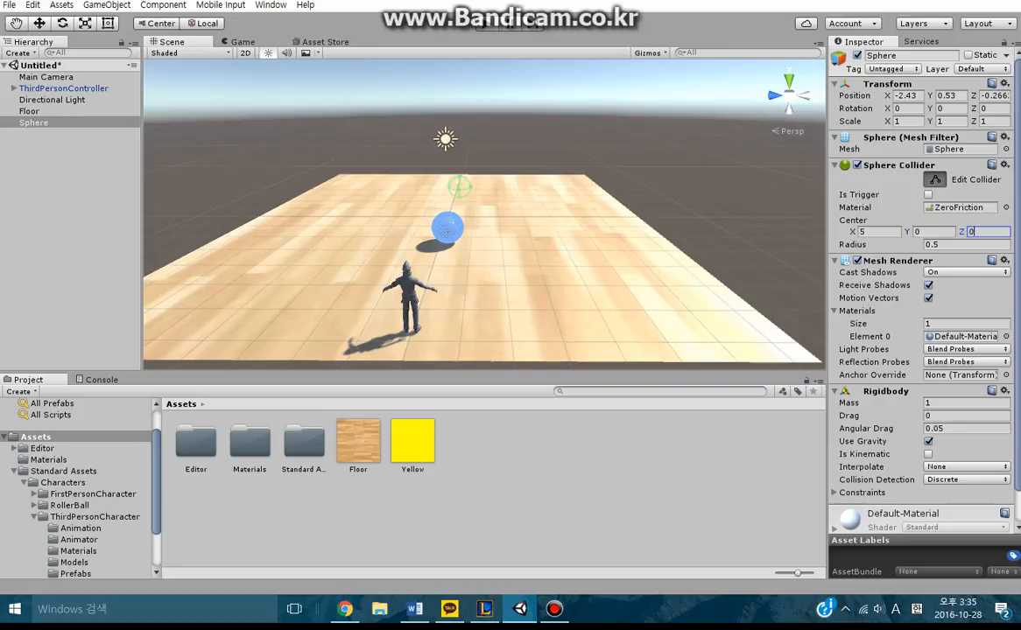
pyautogui.press('Tab')
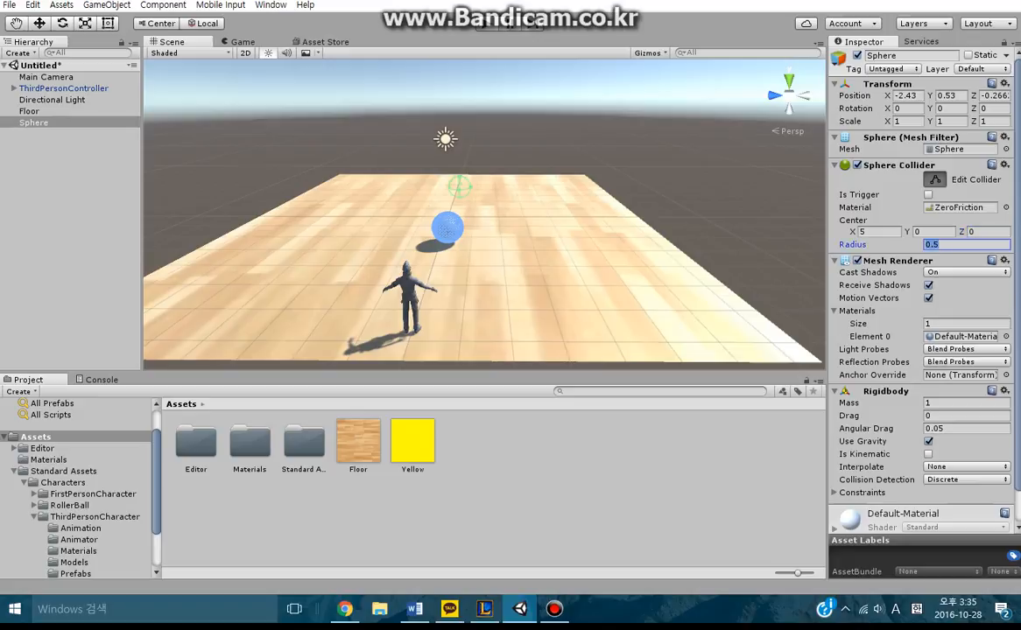
pyautogui.write('5')
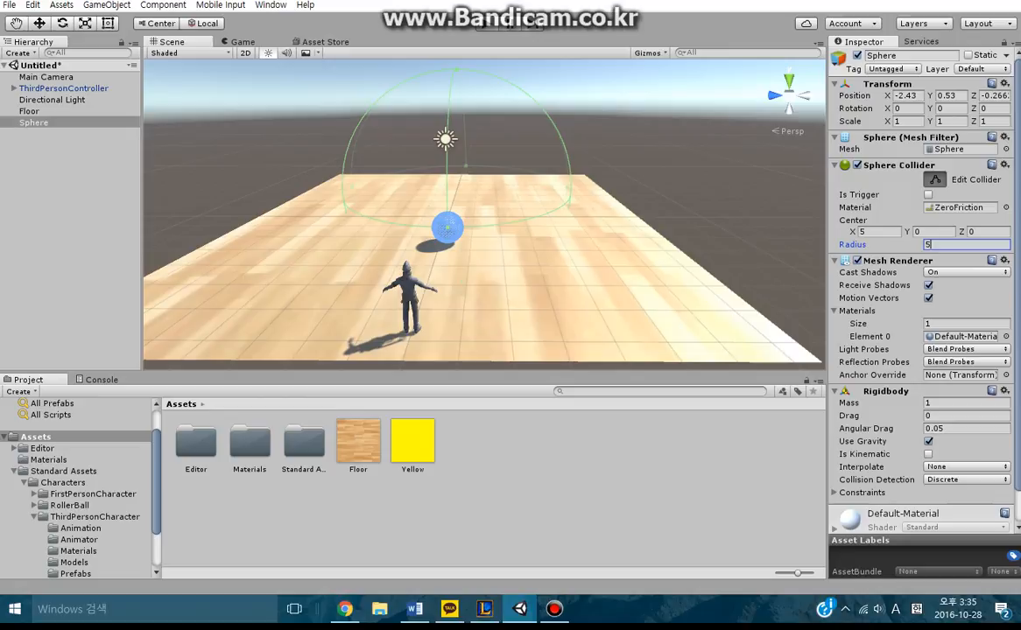
# Step: Play-test the sphere with the offset, enlarged collider, toggling Is Trigger while the scene runs, and leave play mode
pyautogui.click(482, 23)
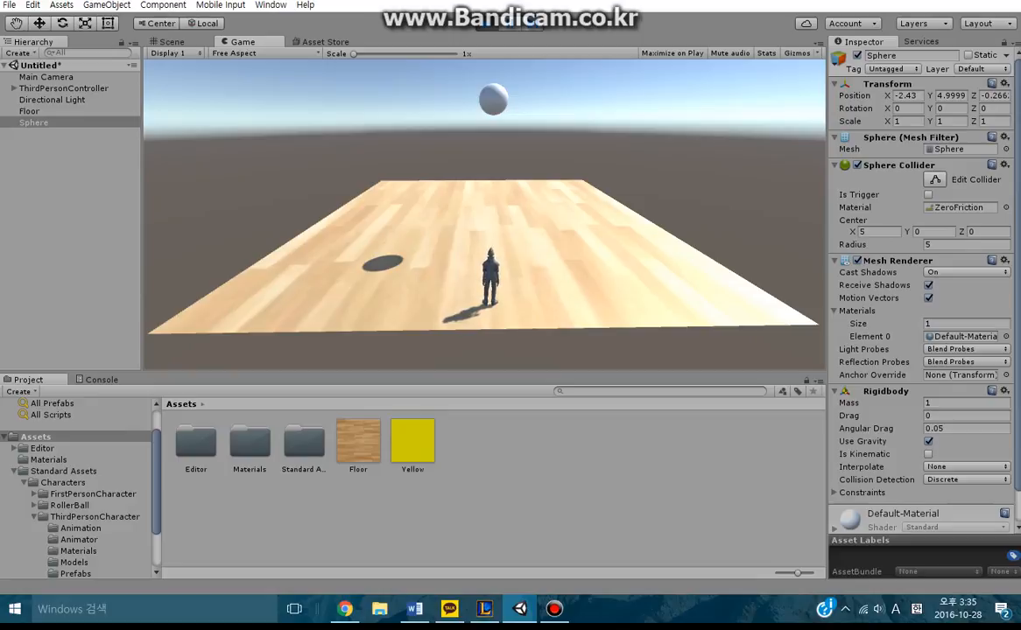
pyautogui.click(929, 194)
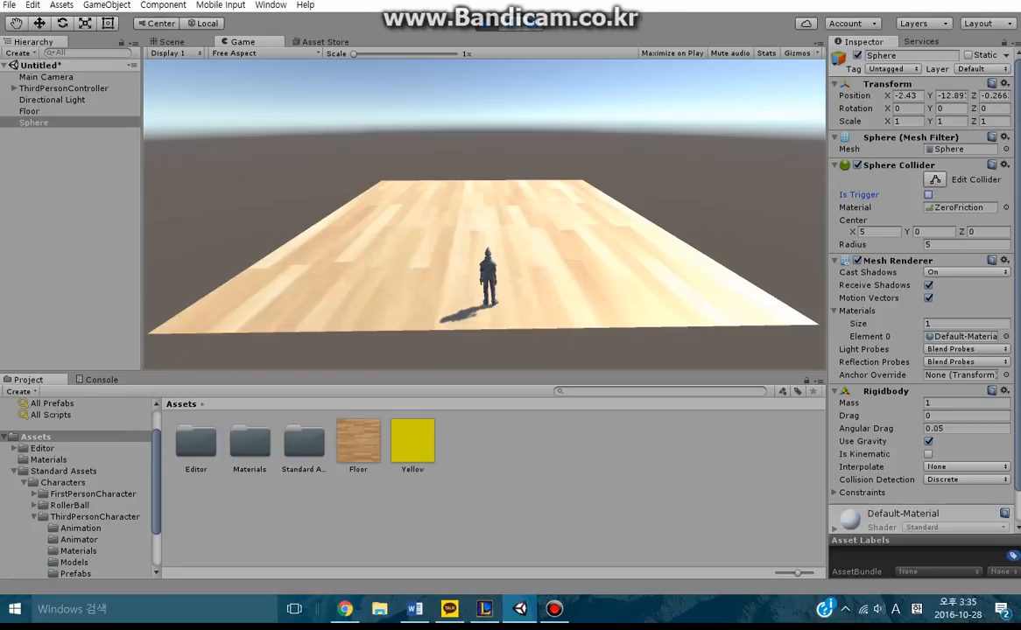
pyautogui.hotkey('ctrl', 'p')
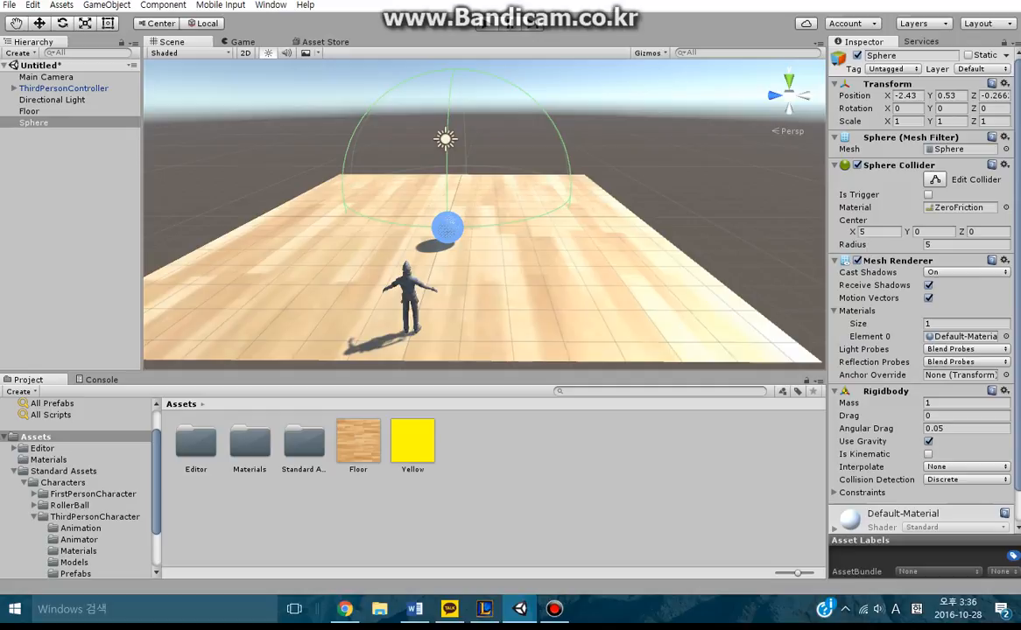
pyautogui.moveTo(485, 215)
pyautogui.keyDown('alt'); pyautogui.mouseDown()
pyautogui.moveTo(504, 227)
pyautogui.moveTo(482, 225)
pyautogui.mouseUp(); pyautogui.keyUp('alt')
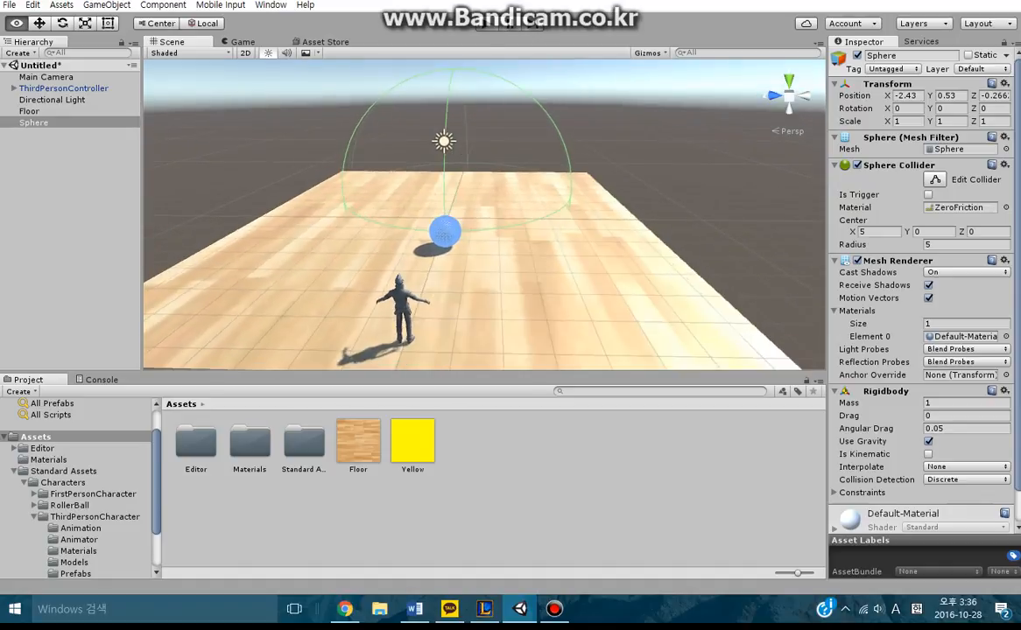
pyautogui.hotkey('ctrl', 'p')
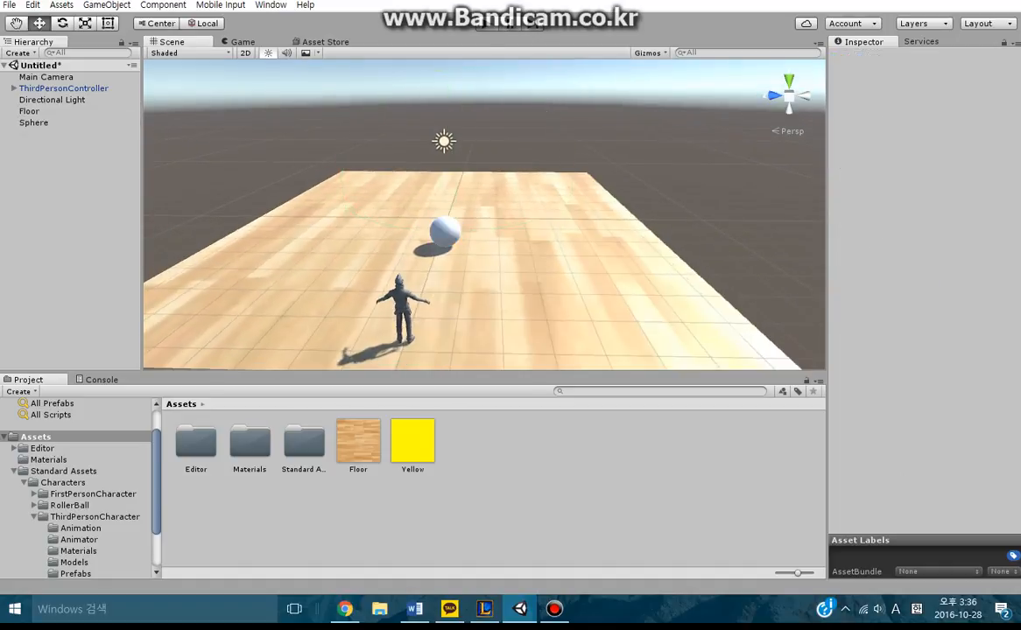
# Step: Reset the sphere collider's centre to X 0, Y 0, Z 0 and its radius to 0.5
pyautogui.click(33, 123)
pyautogui.click(879, 231)
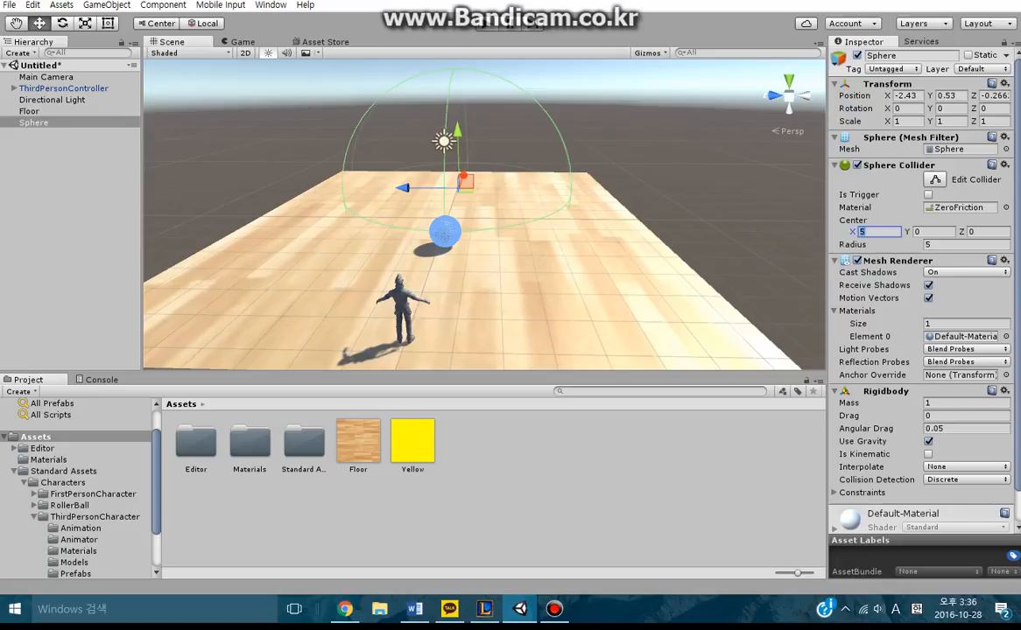
pyautogui.click(934, 231)
pyautogui.click(966, 244)
pyautogui.write('0.5')
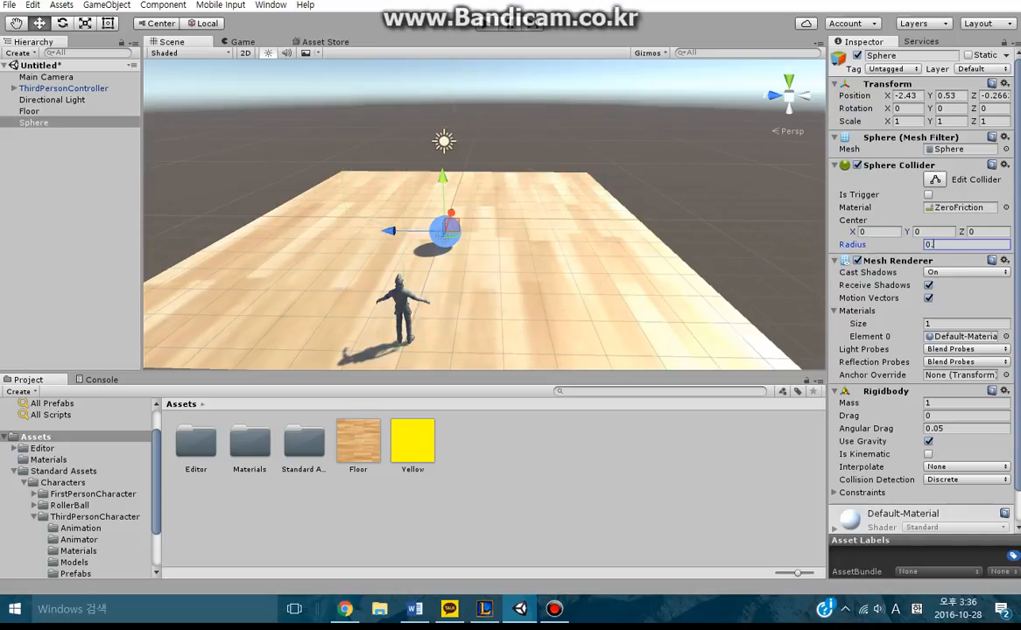
# Step: Add a cube and place it above the floor beside the sphere at X -1.99, Y 0.88, Z -4.1
pyautogui.click(18, 52)
pyautogui.moveTo(46, 100)
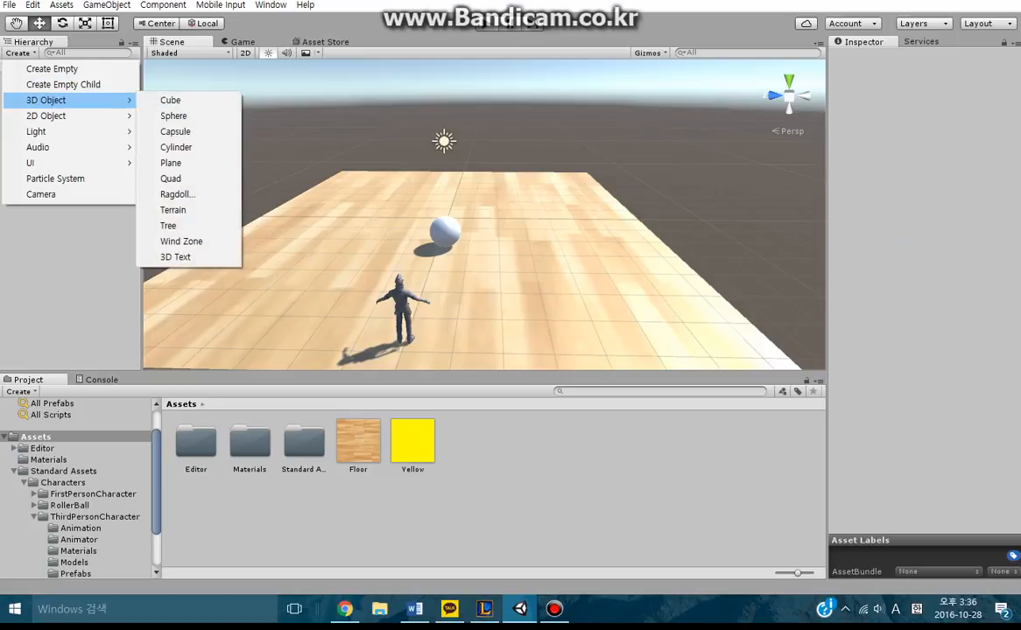
pyautogui.click(170, 100)
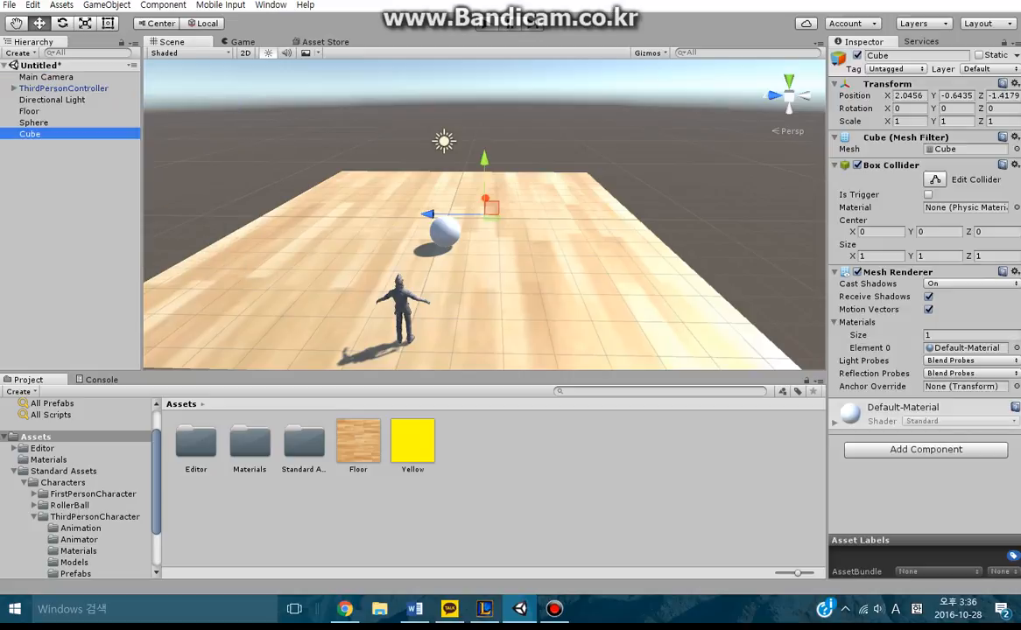
pyautogui.moveTo(484, 159); pyautogui.dragTo(484, 126)
pyautogui.moveTo(429, 182); pyautogui.dragTo(554, 201)
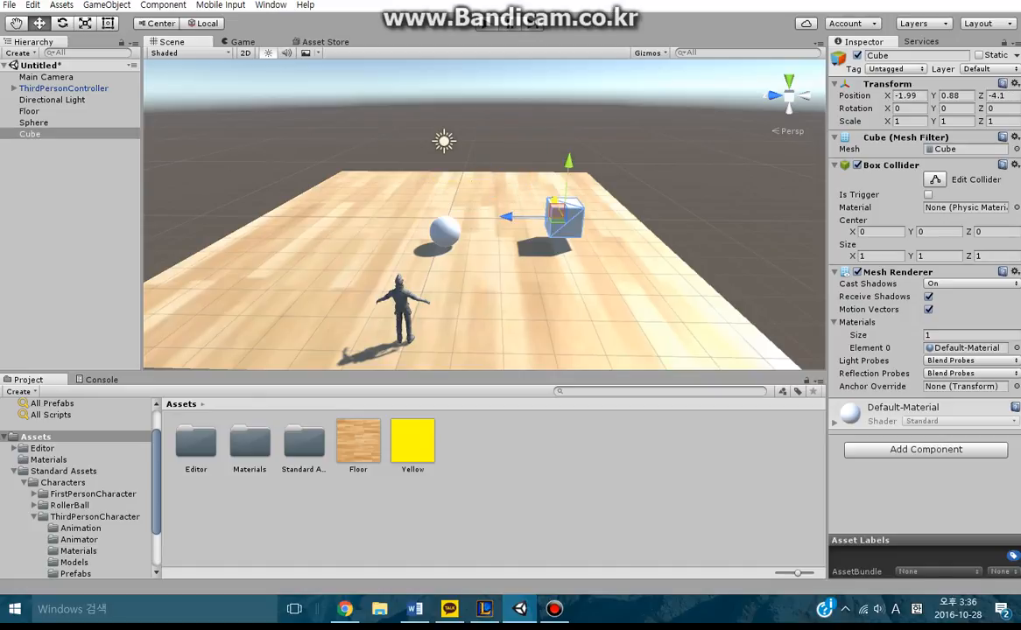
# Step: Apply the Yellow material to the cube and the sphere, and lower the cube to Y 0.47
pyautogui.moveTo(413, 440); pyautogui.dragTo(564, 219)
pyautogui.click(665, 149)
pyautogui.click(564, 220)
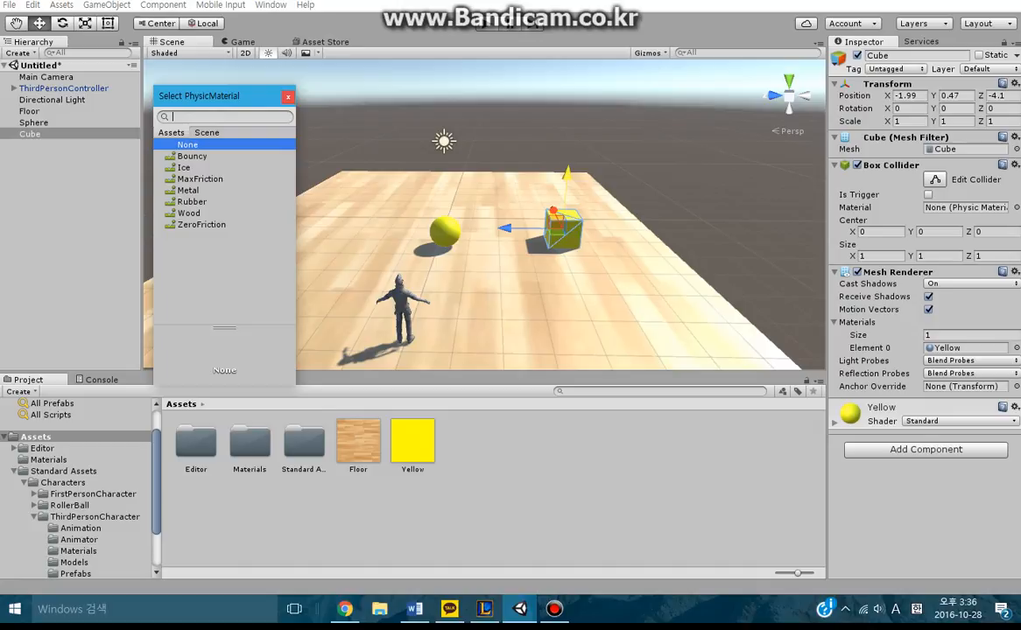
pyautogui.click(288, 97)
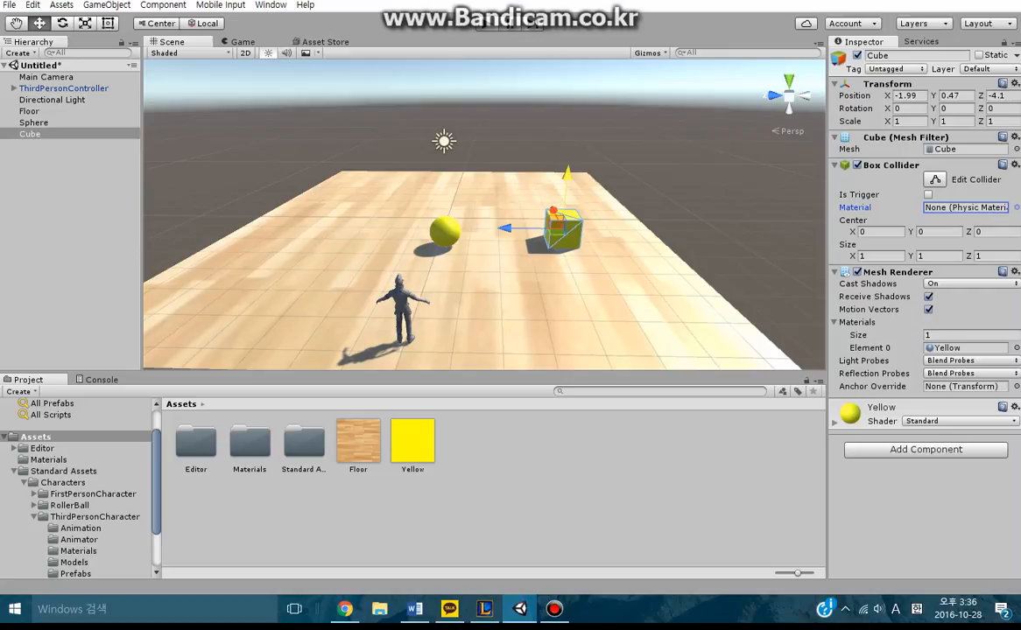
# Step: Set the cube's box collider centre to X 5, Y 0, Z 0 and its size to X 10, Y 10
pyautogui.press('Tab')
pyautogui.write('5')
pyautogui.press('Tab')
pyautogui.write('5')
pyautogui.press('Tab')
pyautogui.press('BackSpace')
pyautogui.hotkey('shift', 'Tab')
pyautogui.write('0')
pyautogui.press('Tab')
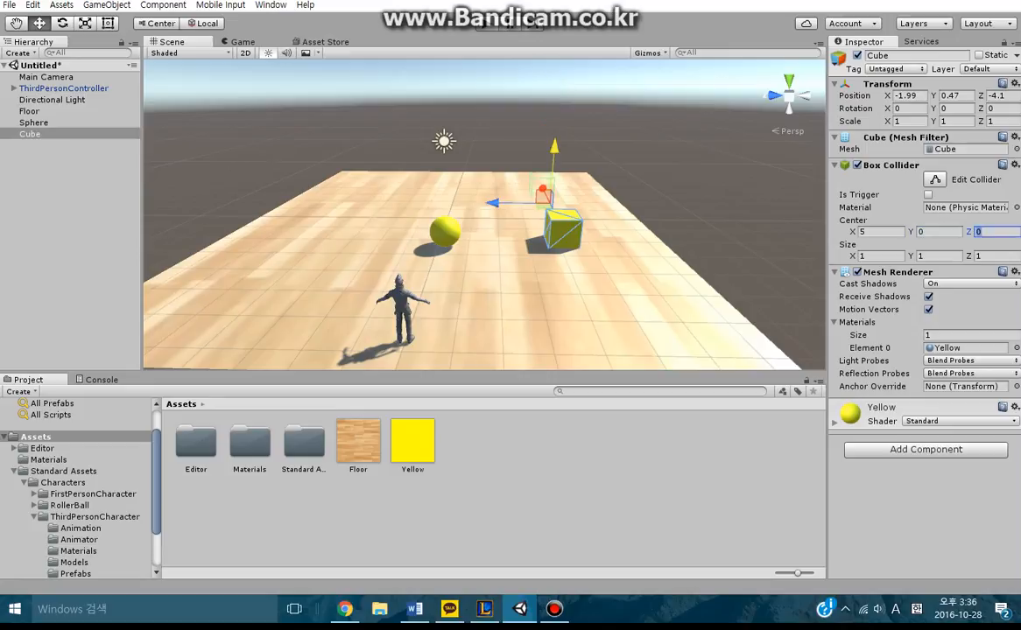
pyautogui.press('Tab')
pyautogui.write('10')
pyautogui.press('Tab')
pyautogui.write('10')
pyautogui.press('Tab')
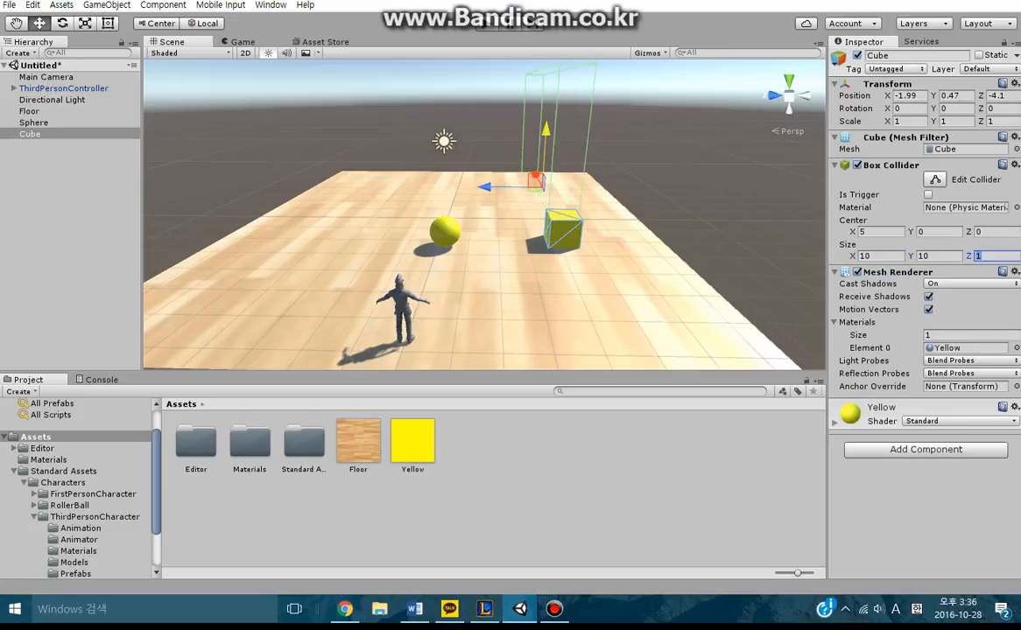
# Step: Play-test the cube with its offset, enlarged box collider and leave play mode
pyautogui.hotkey('ctrl', 'p')
pyautogui.click(30, 134)
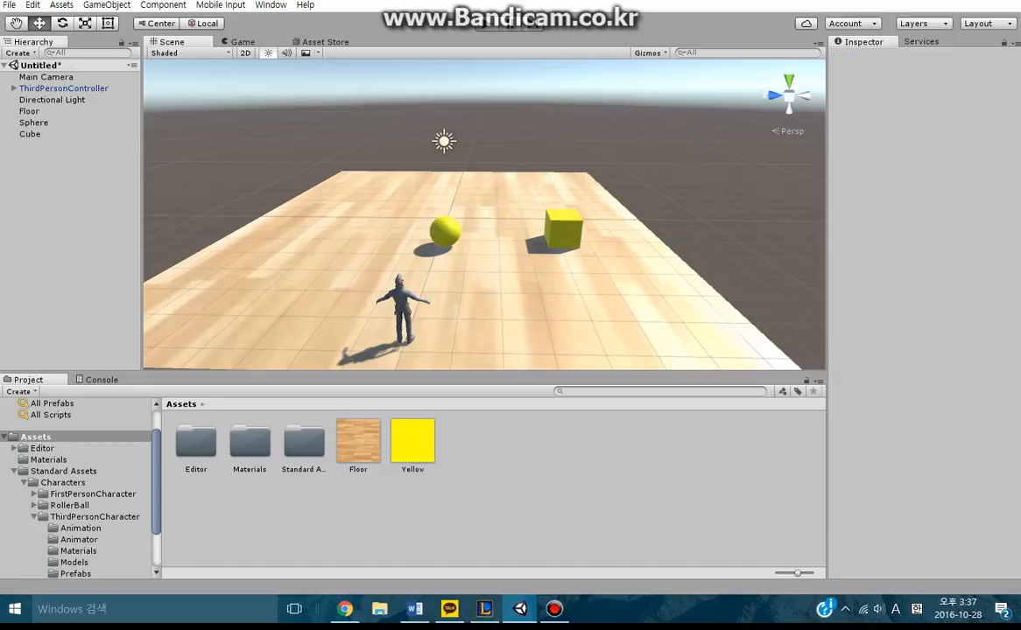
# Step: Add a capsule and raise it above the floor at about Y 1.37, Z 3.01
pyautogui.click(19, 52)
pyautogui.moveTo(48, 98)
pyautogui.click(173, 130)
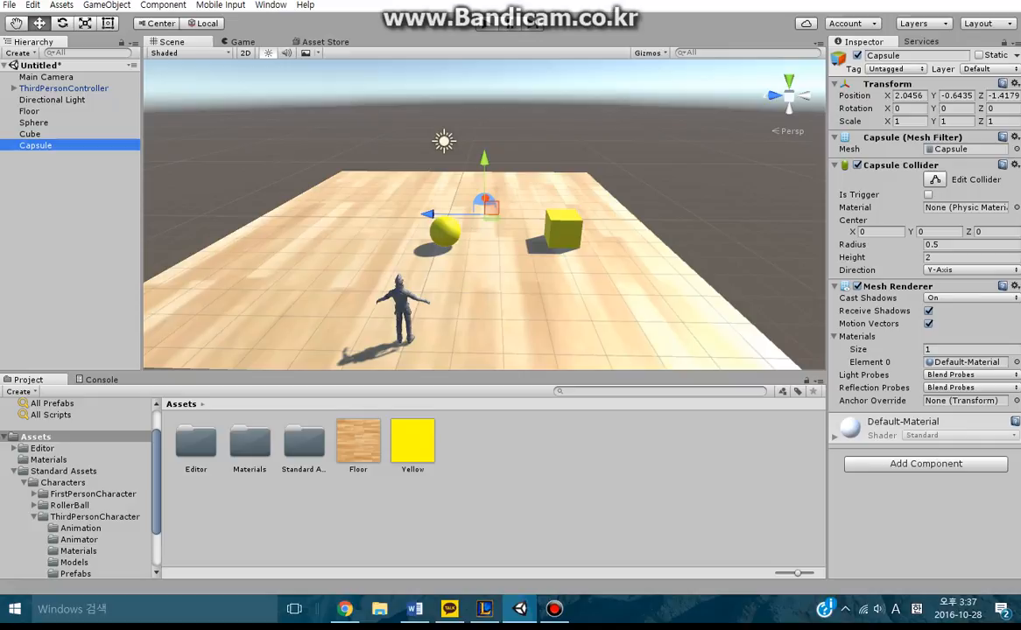
pyautogui.moveTo(484, 160); pyautogui.dragTo(484, 110)
pyautogui.moveTo(428, 168); pyautogui.dragTo(385, 171)
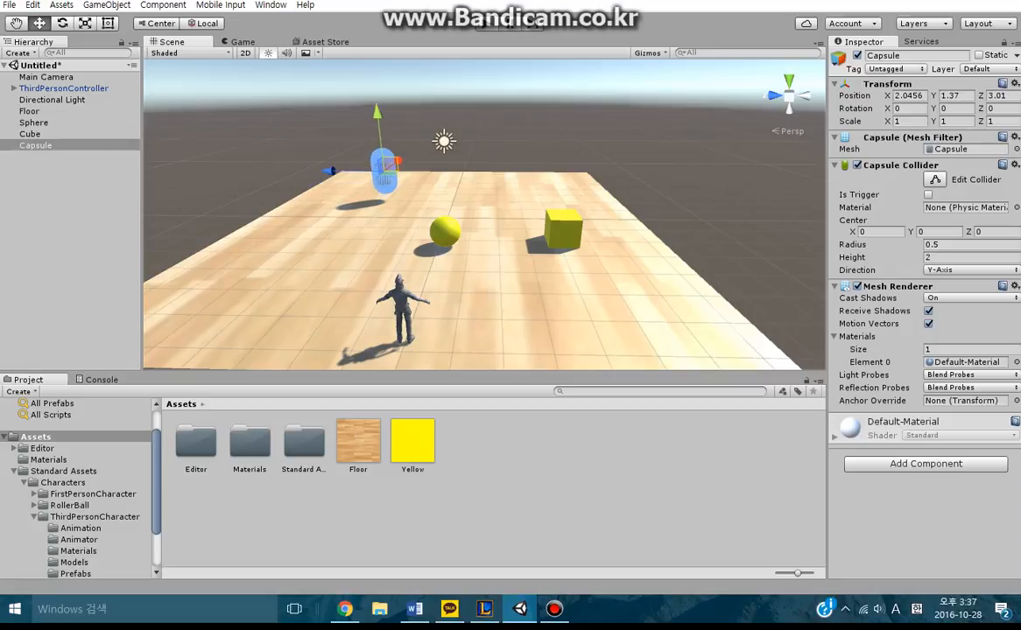
# Step: Reset the capsule's position to X 0, Y 0, Z 0 and move it to about Y 0.97, Z 2.78
pyautogui.click(909, 95)
pyautogui.write('0')
pyautogui.press('Tab')
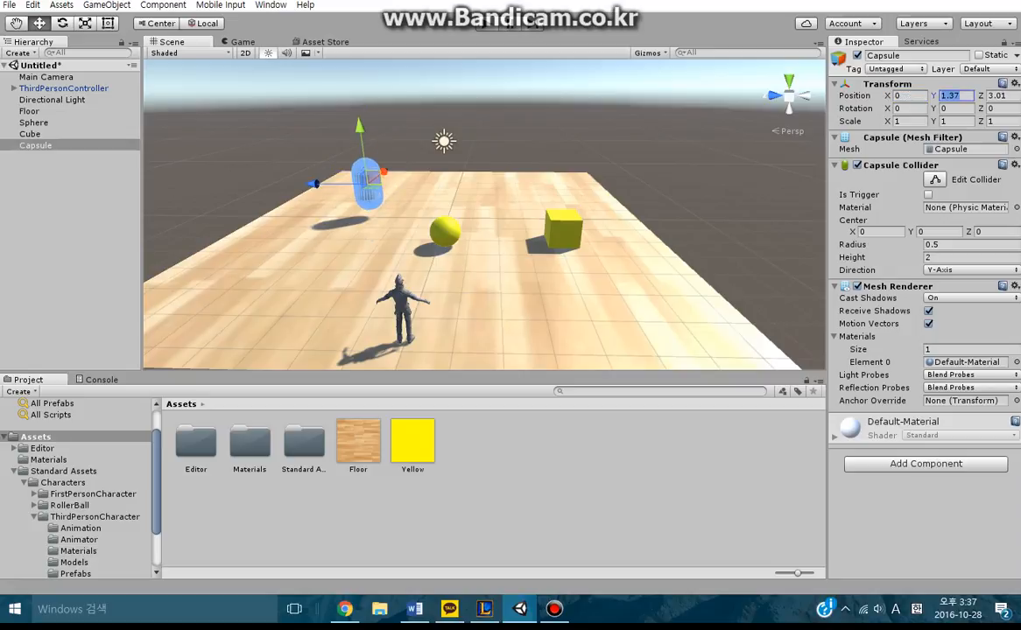
pyautogui.write('0')
pyautogui.press('Tab')
pyautogui.write('0')
pyautogui.press('Tab')
pyautogui.moveTo(445, 164); pyautogui.dragTo(445, 140)
pyautogui.moveTo(393, 195); pyautogui.dragTo(319, 194)
pyautogui.click(374, 195)
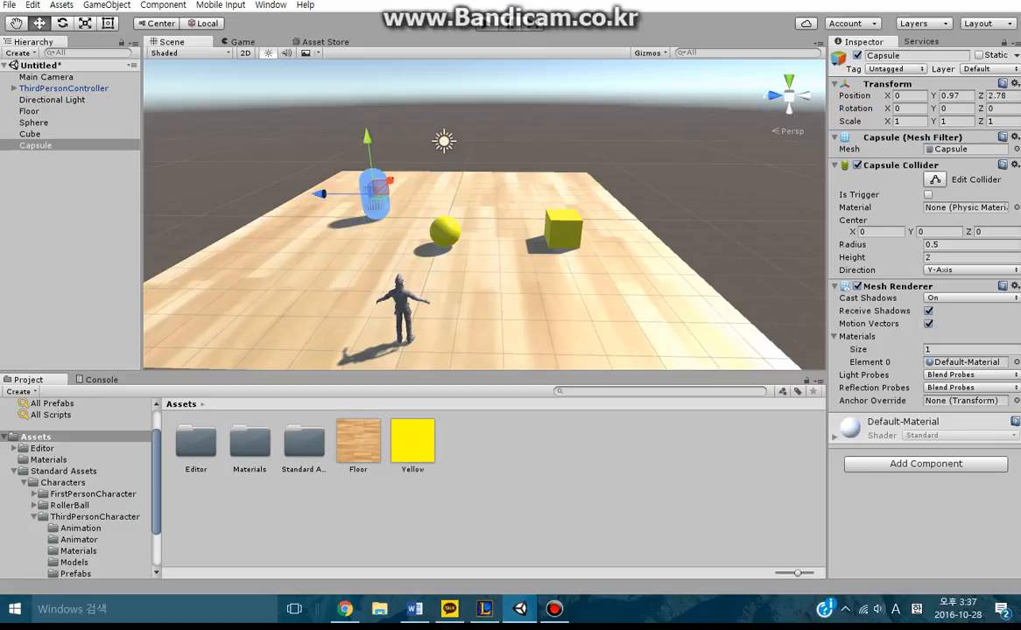
# Step: Apply the Yellow material to the capsule and move it forward to about X -5.47
pyautogui.moveTo(412, 442); pyautogui.dragTo(394, 245)
pyautogui.click(367, 263)
pyautogui.click(312, 246)
pyautogui.click(367, 114)
pyautogui.click(312, 245)
# Step: Enable collider editing on the capsule and set its collider centre to X 1, Y 1, Z 1
pyautogui.click(935, 179)
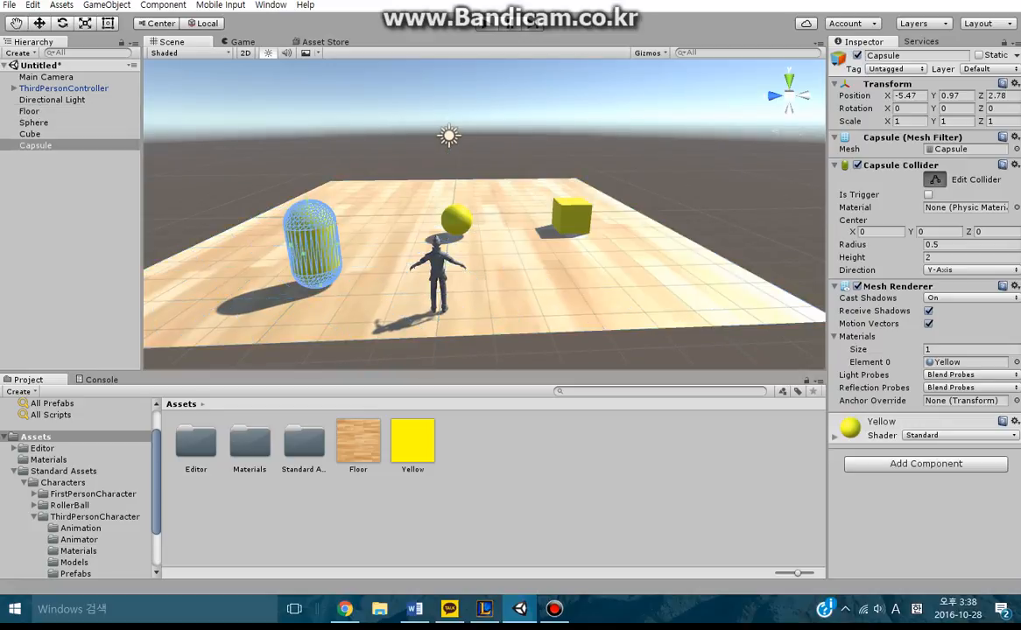
pyautogui.click(881, 231)
pyautogui.write('1')
pyautogui.press('Tab')
pyautogui.write('1')
pyautogui.press('Tab')
pyautogui.write('1')
pyautogui.press('Tab')
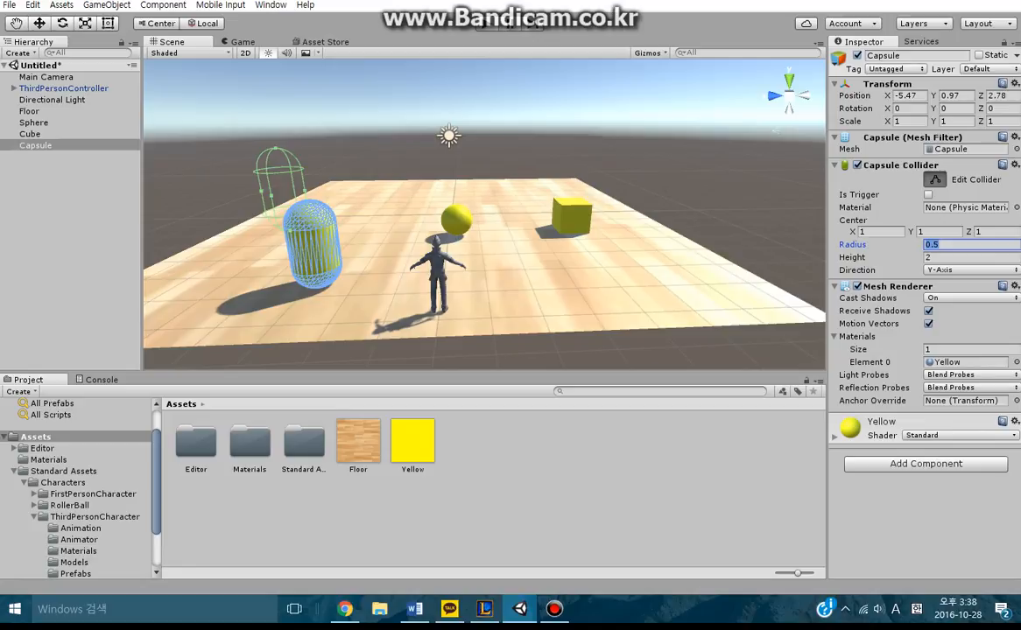
# Step: Try a radius of 1 for the capsule collider, then restore it to 0.5
pyautogui.press('BackSpace')
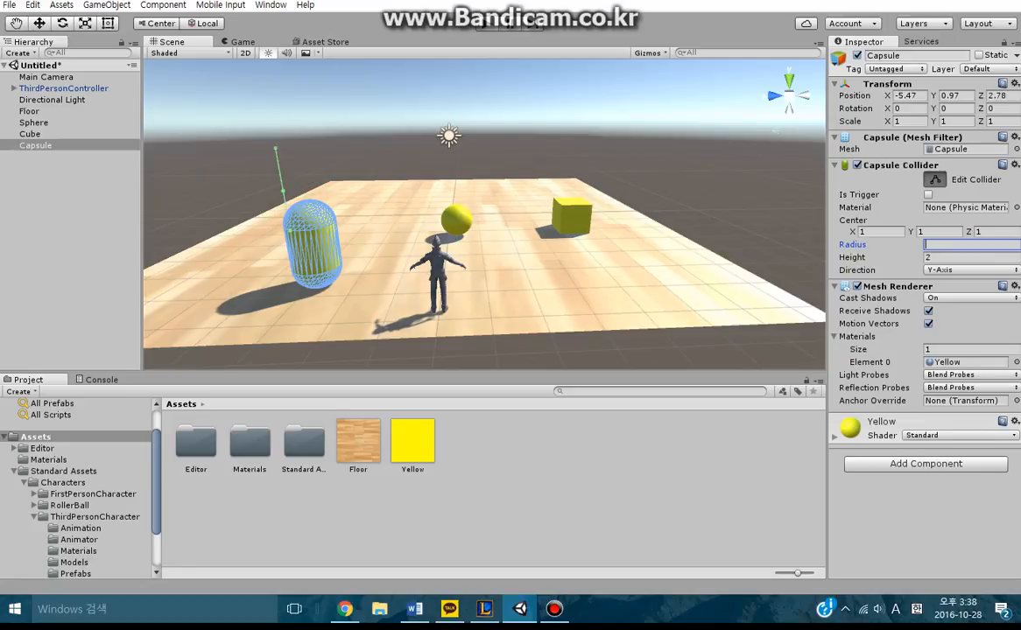
pyautogui.write('1')
pyautogui.press('BackSpace')
pyautogui.write('0.5')
# Step: Try heights of 4 and 5 for the capsule collider, then restore the height to 2
pyautogui.click(970, 258)
pyautogui.press('BackSpace')
pyautogui.write('4')
pyautogui.press('BackSpace')
pyautogui.write('5')
pyautogui.press('BackSpace')
pyautogui.write('5')
pyautogui.press('BackSpace')
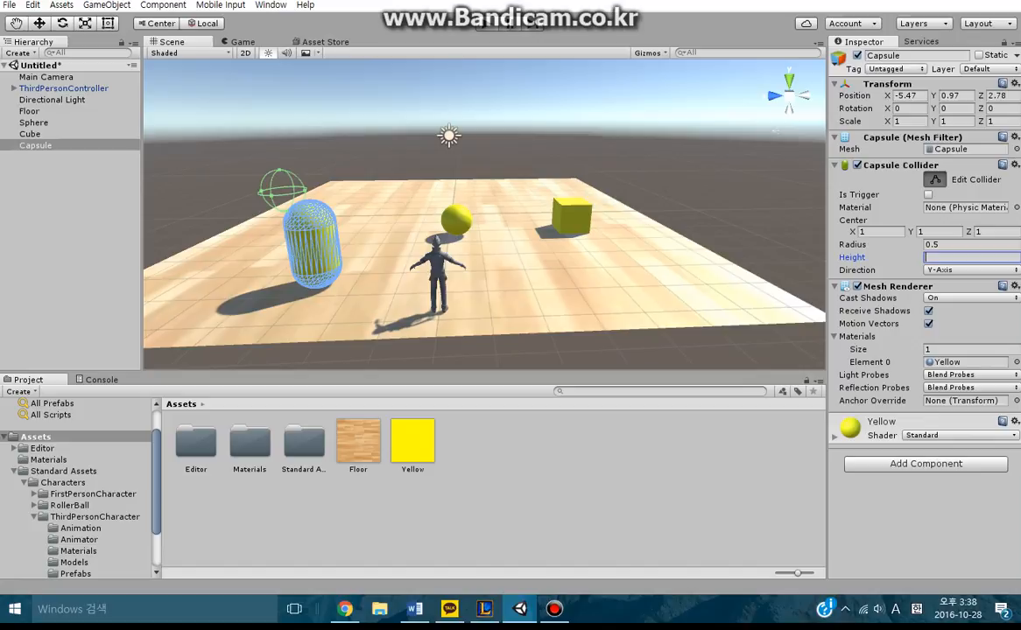
pyautogui.write('2')
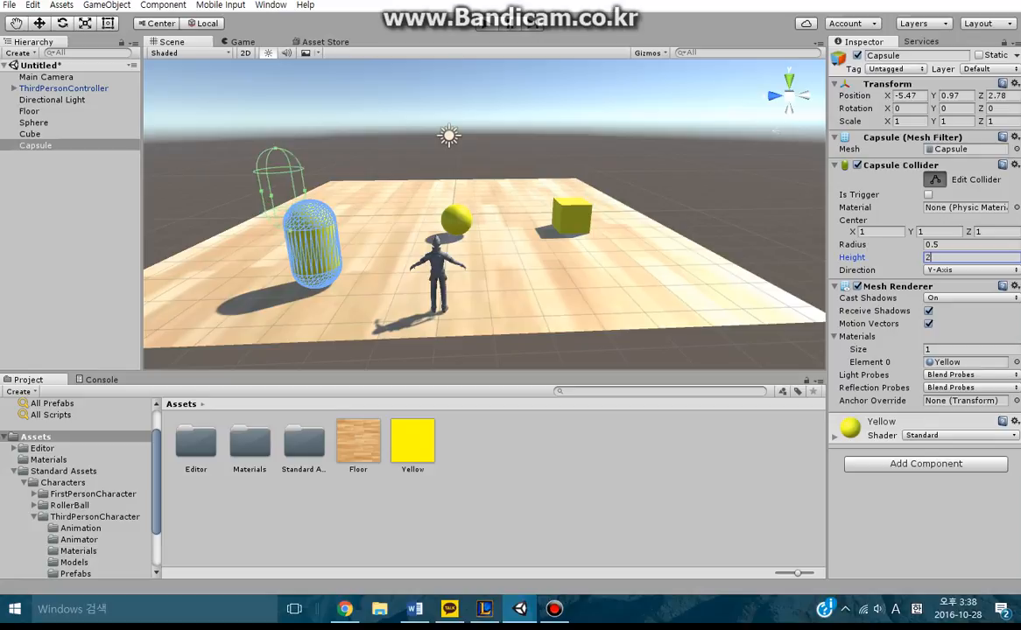
# Step: Reset the capsule collider's centre to X 0, Y 0, Z 0
pyautogui.click(880, 231)
pyautogui.write('0')
pyautogui.press('Tab')
pyautogui.write('0')
pyautogui.press('Tab')
pyautogui.write('0')
pyautogui.press('Tab')
pyautogui.press('Escape')
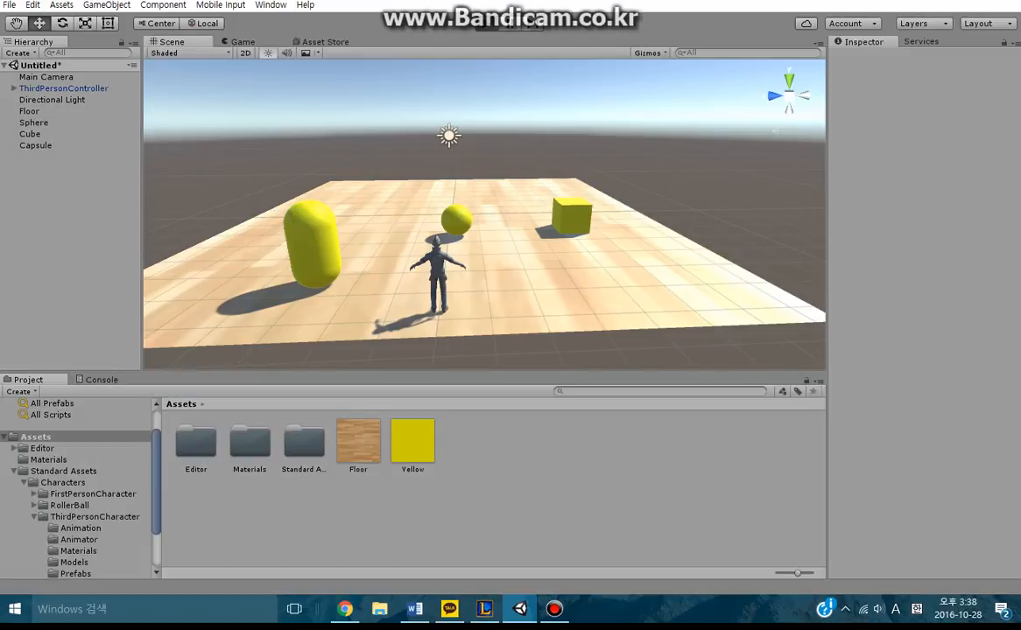
# Step: Play-test the scene by running the character around the cube, sphere and capsule, and leave play mode
pyautogui.press('w')
pyautogui.press('Right')
pyautogui.press('Up')
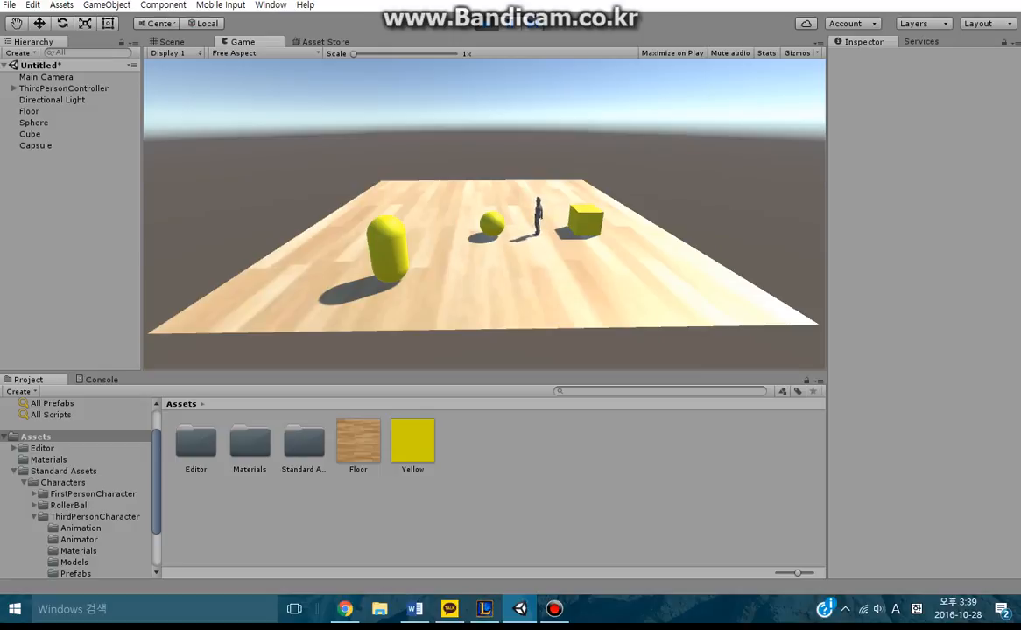
pyautogui.press('Left')
pyautogui.press('Left')
pyautogui.press('Down')
pyautogui.press('Right')
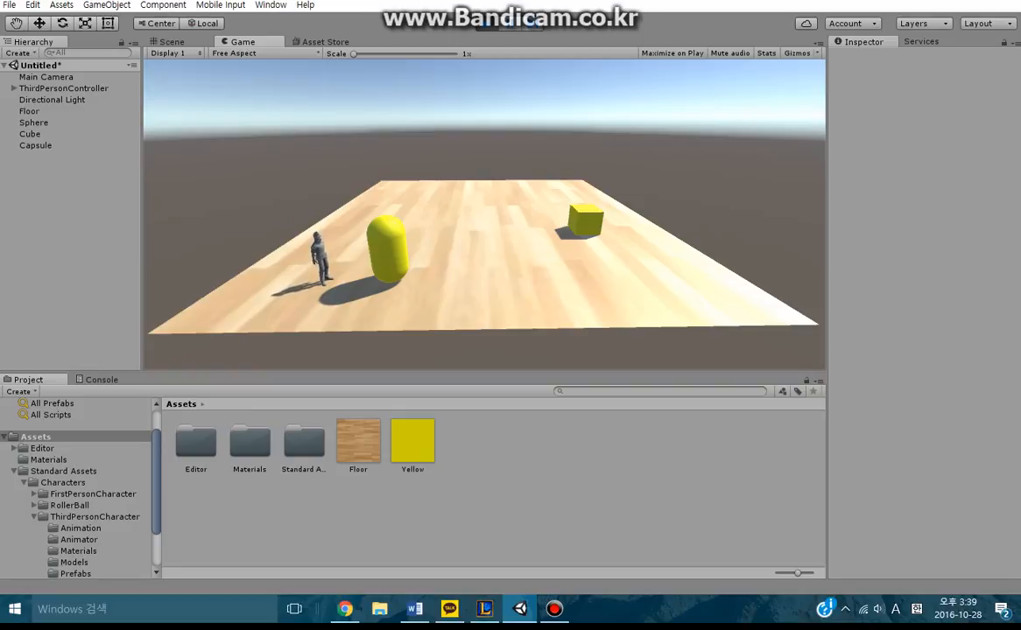
pyautogui.press('Right')
pyautogui.press('Down')
pyautogui.hotkey('ctrl', 'p')
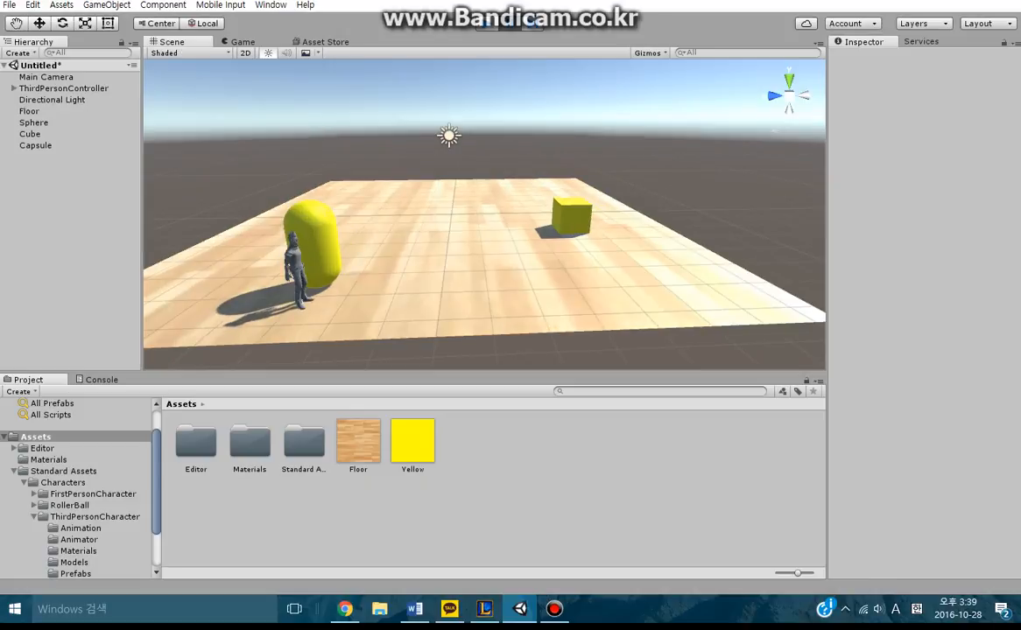
# Step: Add a Rigidbody component to the capsule
pyautogui.click(35, 145)
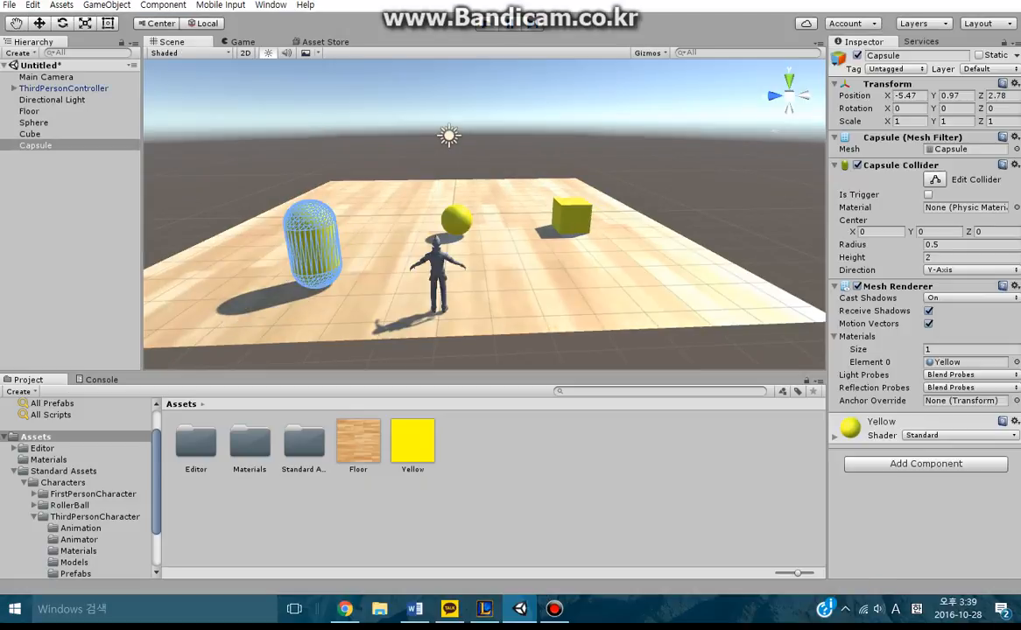
pyautogui.click(163, 4)
pyautogui.moveTo(175, 69)
pyautogui.click(342, 67)
# Step: Add a Rigidbody component to the cube
pyautogui.click(30, 134)
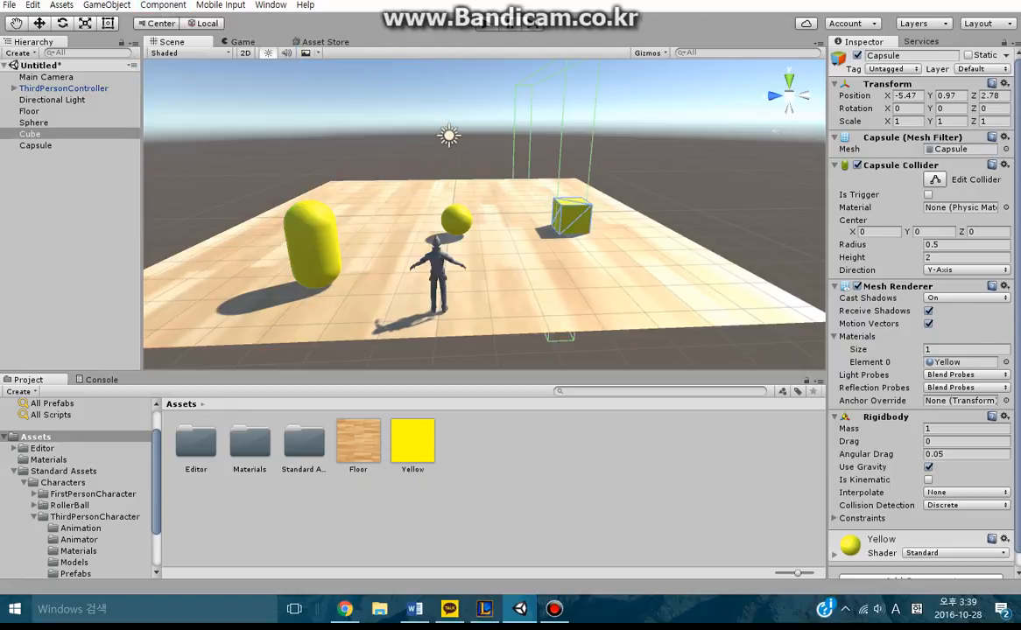
pyautogui.click(163, 4)
pyautogui.moveTo(175, 69)
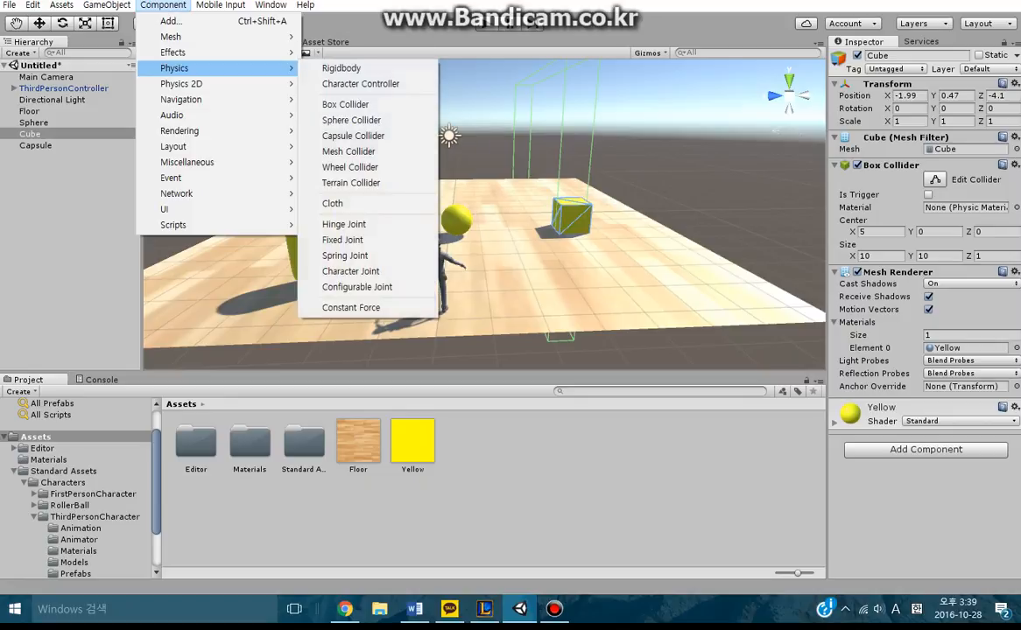
pyautogui.click(342, 68)
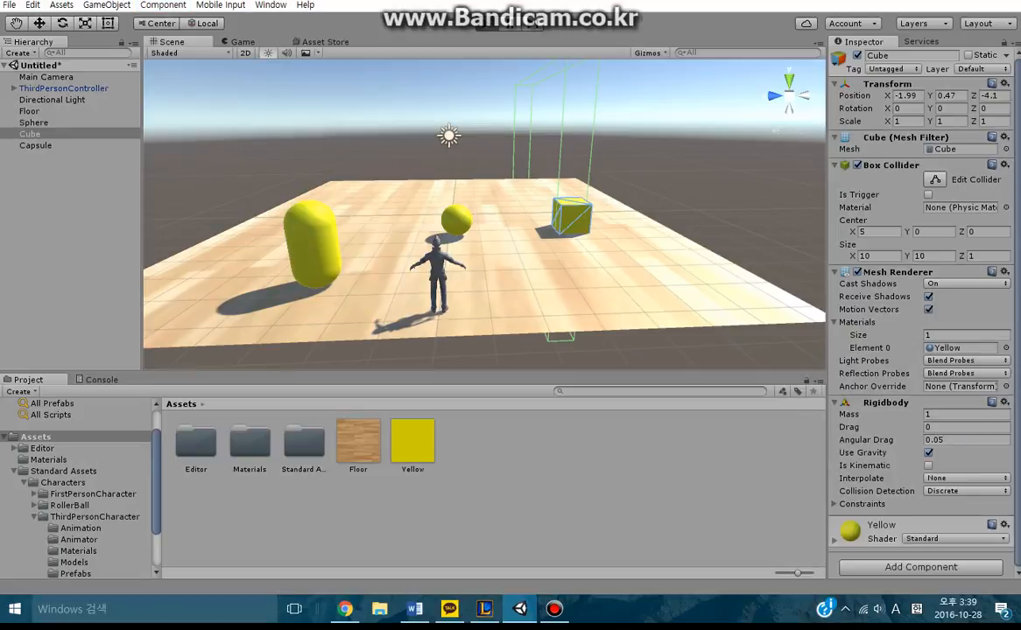
# Step: Play-test the cube's Rigidbody with the enlarged box collider and leave play mode
pyautogui.press('Right')
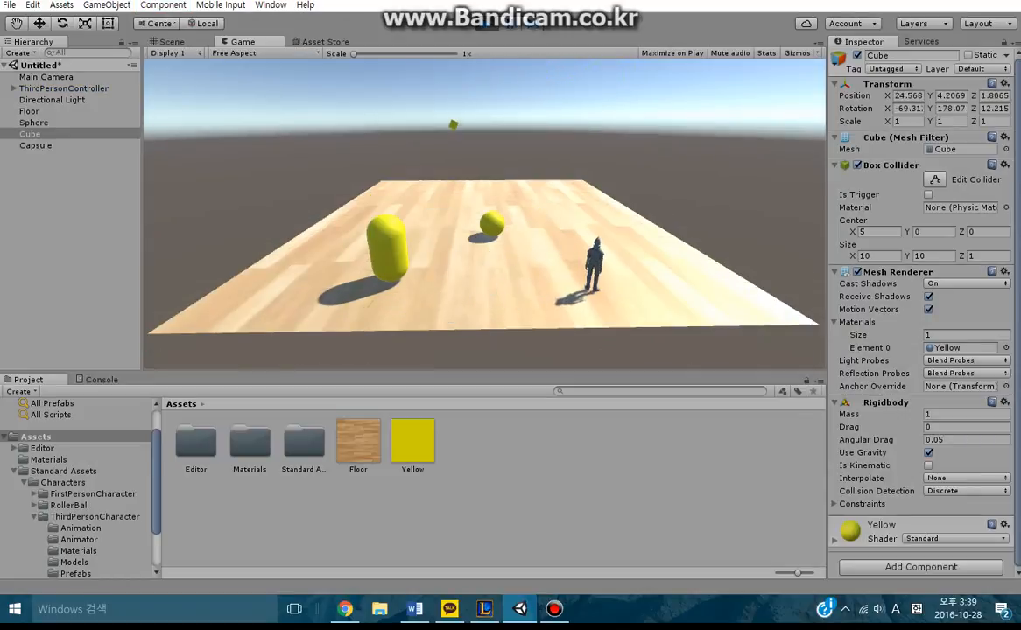
pyautogui.hotkey('ctrl', 'p')
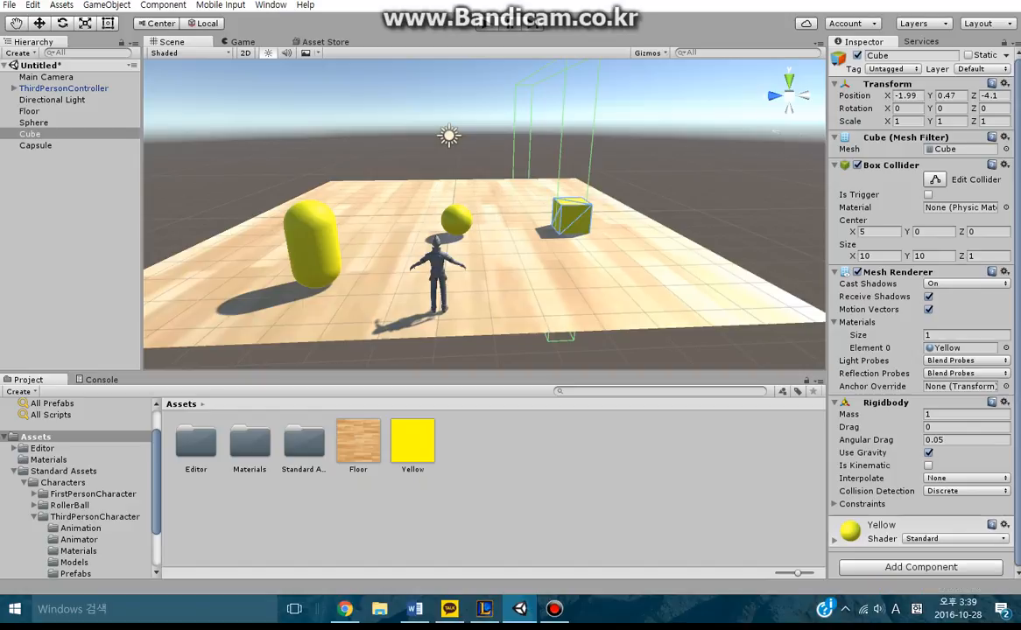
# Step: Reset the cube's box collider centre to X 0, Y 0, Z 0 and its size to X 1, Y 1
pyautogui.press('Tab')
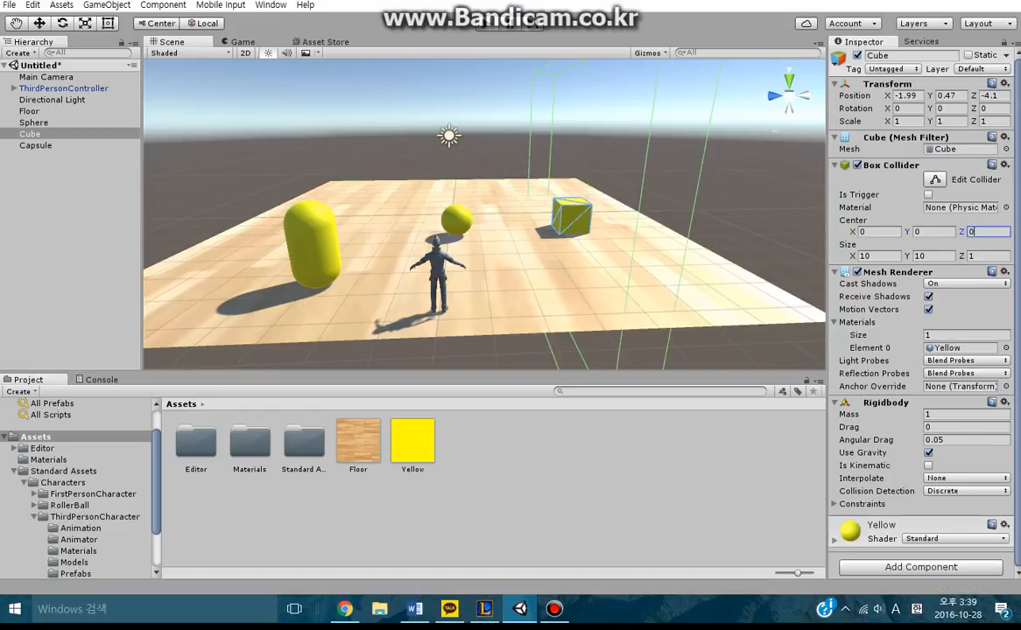
pyautogui.write('1')
pyautogui.press('Tab')
pyautogui.write('1')
pyautogui.press('Tab')
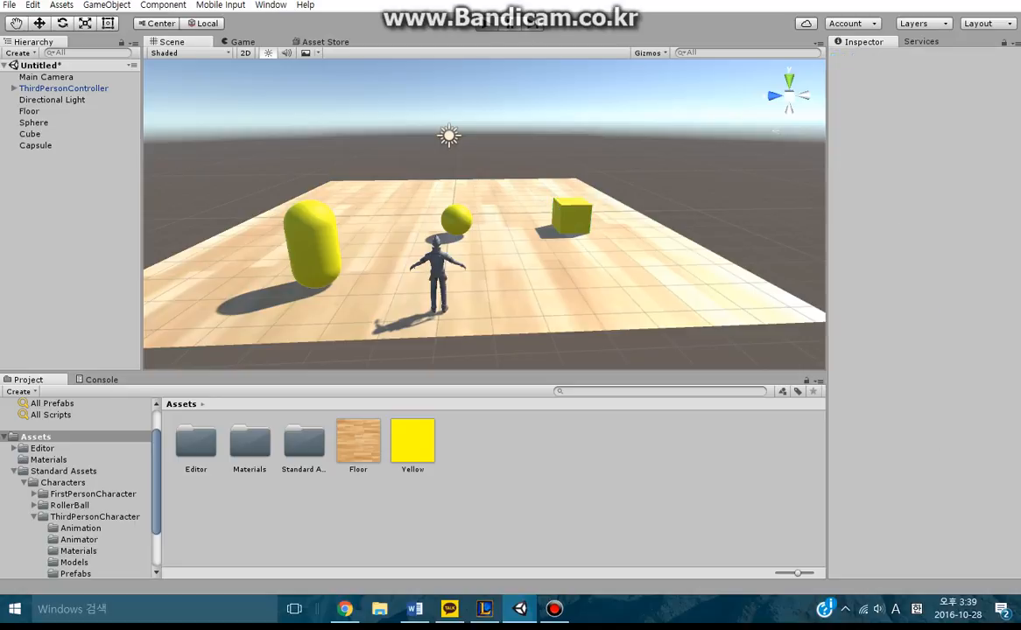
# Step: Run the scene and push the cube toward the far edge of the floor with the character
pyautogui.press('Right')
pyautogui.press('Up')
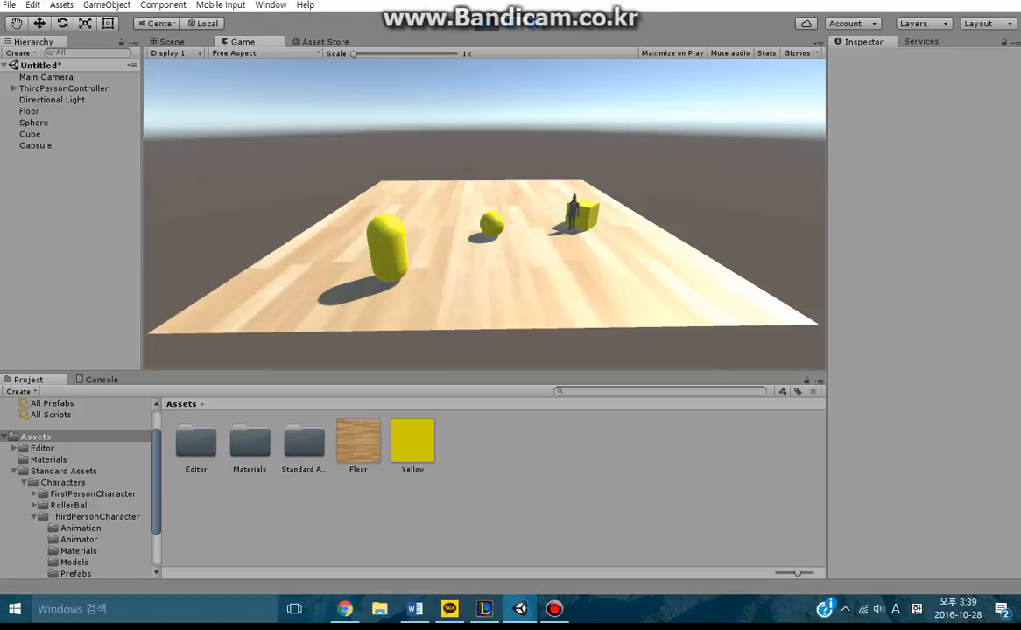
pyautogui.press('Right')
pyautogui.press('Left')
pyautogui.press('Up')
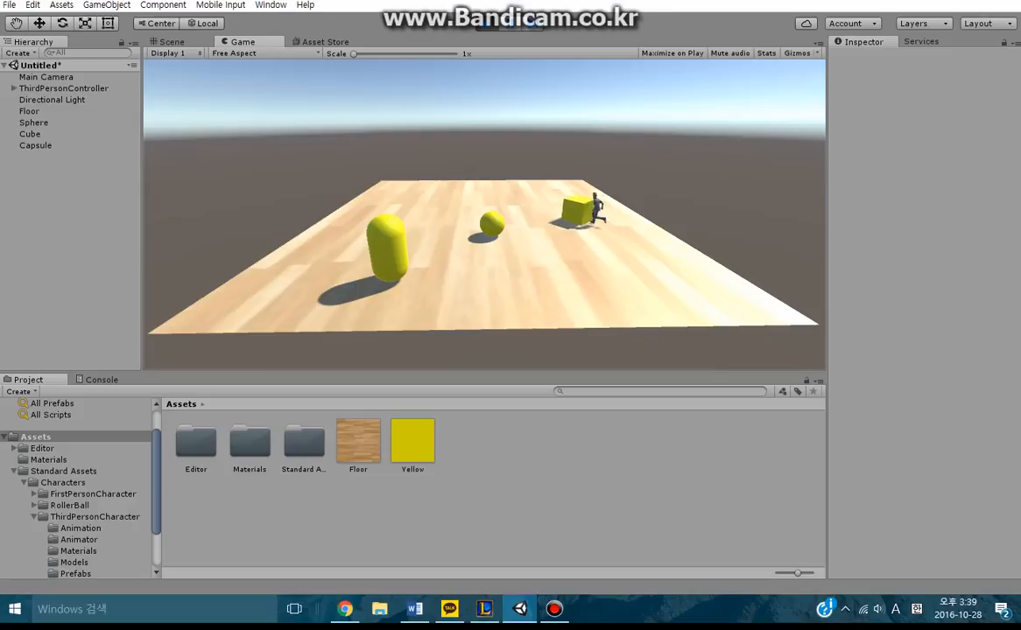
pyautogui.press('Up')
pyautogui.press('Left')
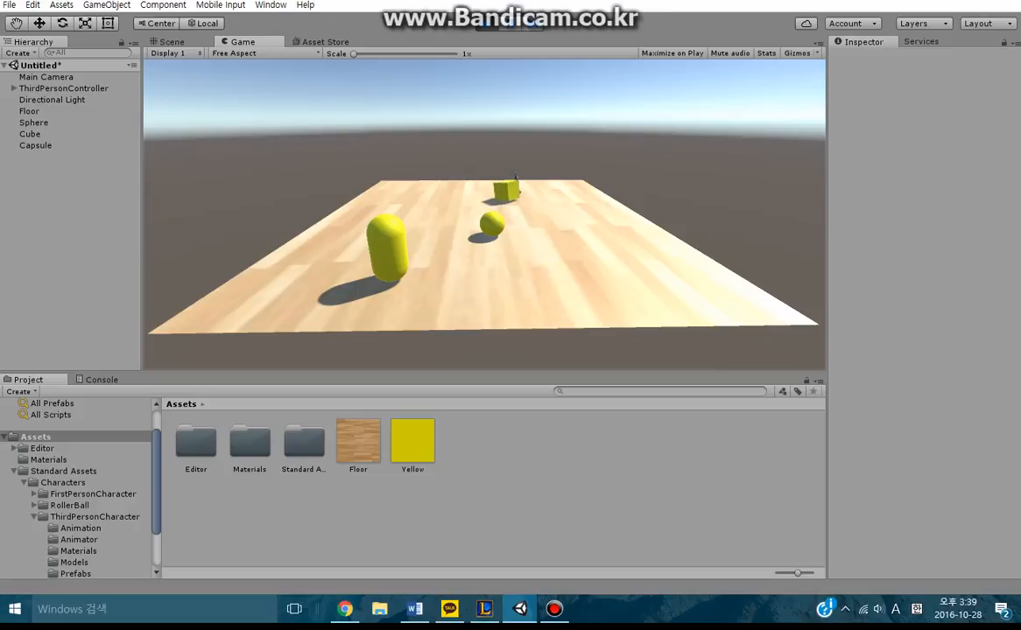
# Step: Run the character around to the standing capsule and push against it
pyautogui.press('Down')
pyautogui.press('Left')
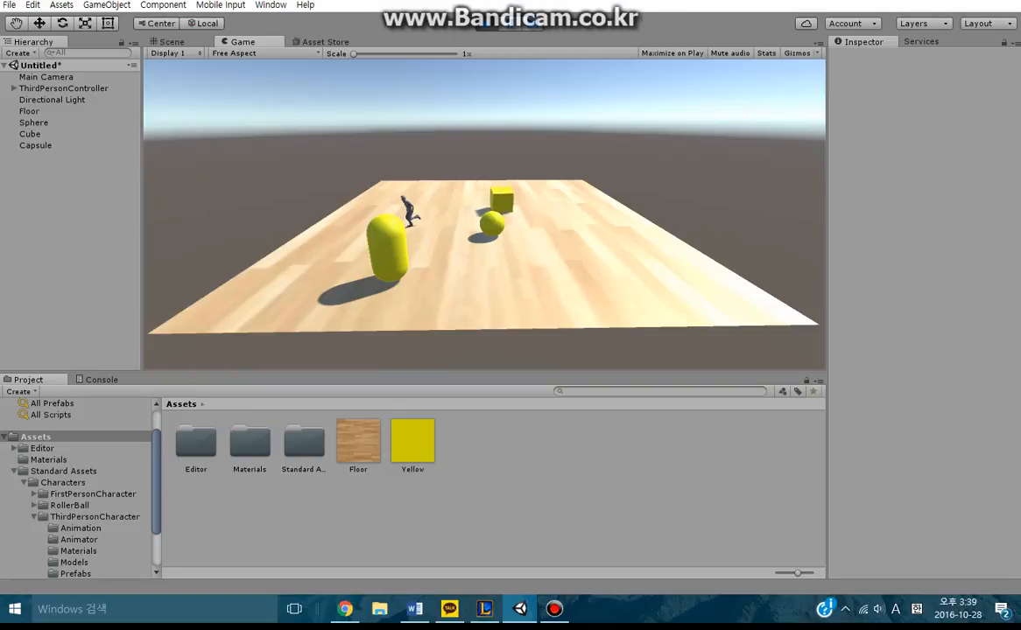
pyautogui.press('Left')
pyautogui.press('Down')
pyautogui.press('Right')
pyautogui.press('Right')
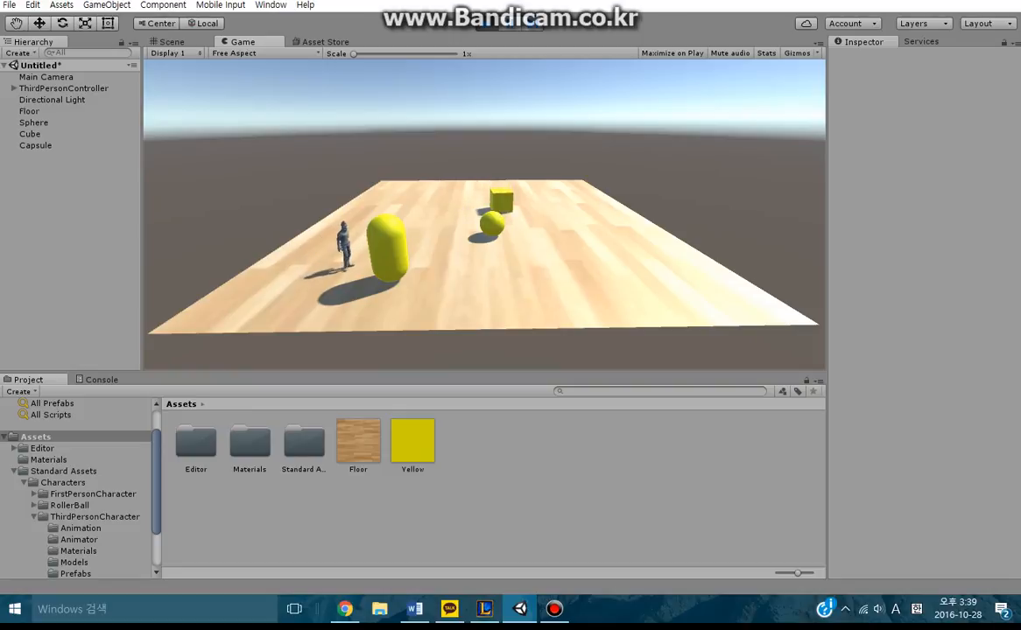
pyautogui.press('Right')
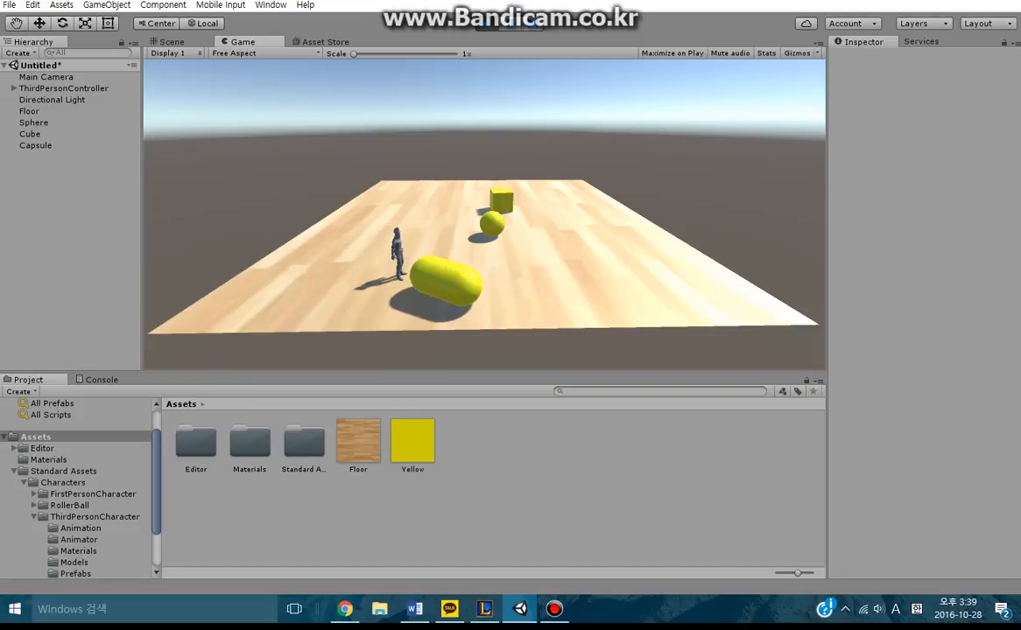
# Step: Push the fallen capsule into the sphere and cube toward the far edge of the floor
pyautogui.press('Down')
pyautogui.press('Right')
pyautogui.press('Up')
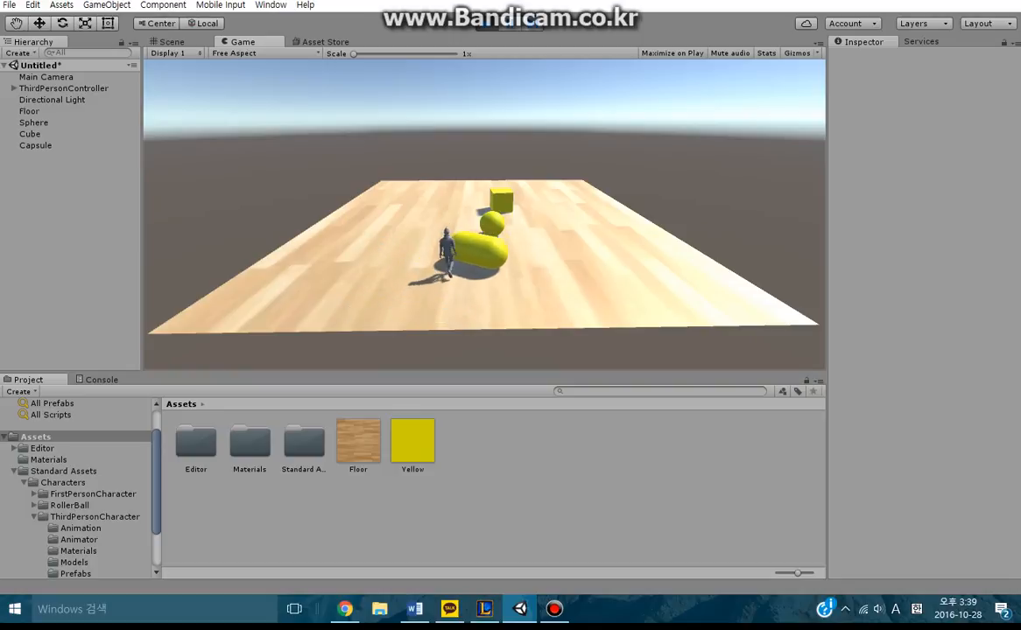
pyautogui.press('Right')
pyautogui.press('Up')
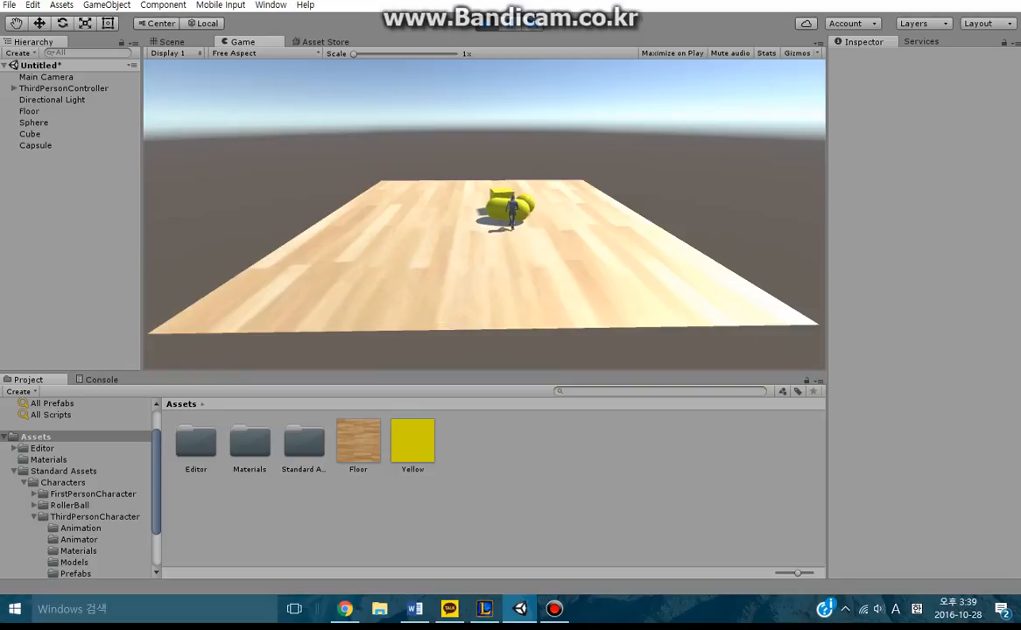
pyautogui.press('Up')
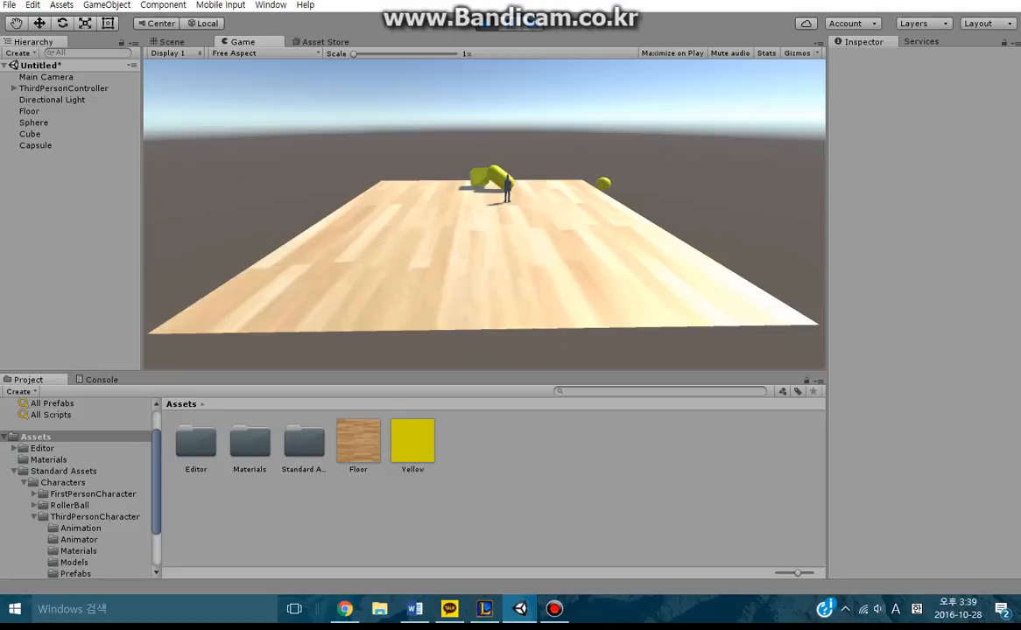
pyautogui.press('Up')
# Step: Move the character around the capsule and cube near the far edge to test their collisions
pyautogui.press('Left')
pyautogui.press('Left')
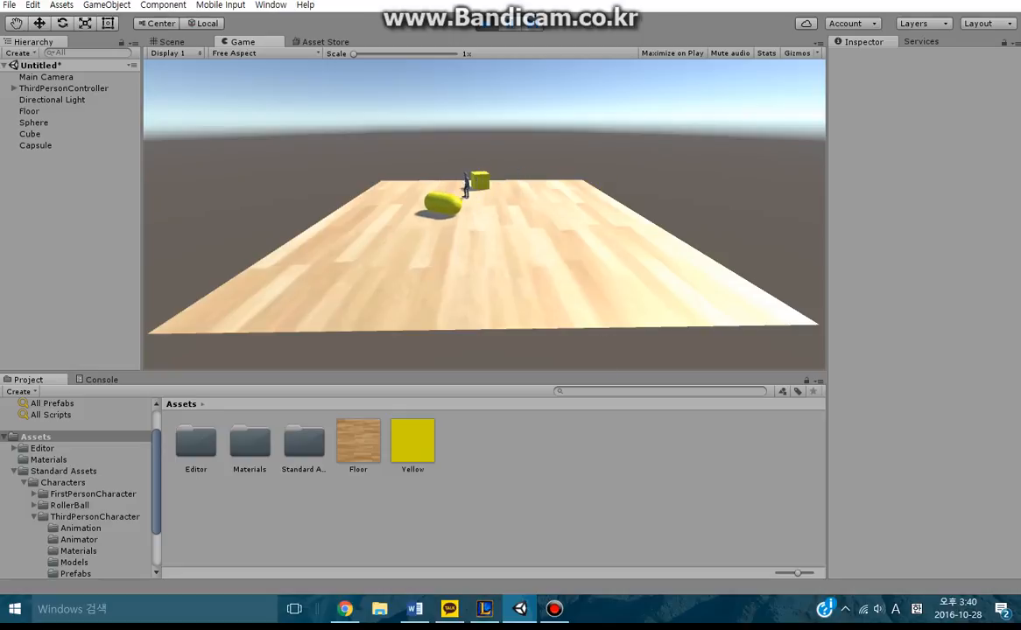
pyautogui.press('Right')
pyautogui.press('Down')
pyautogui.press('Down')
pyautogui.press('Right')
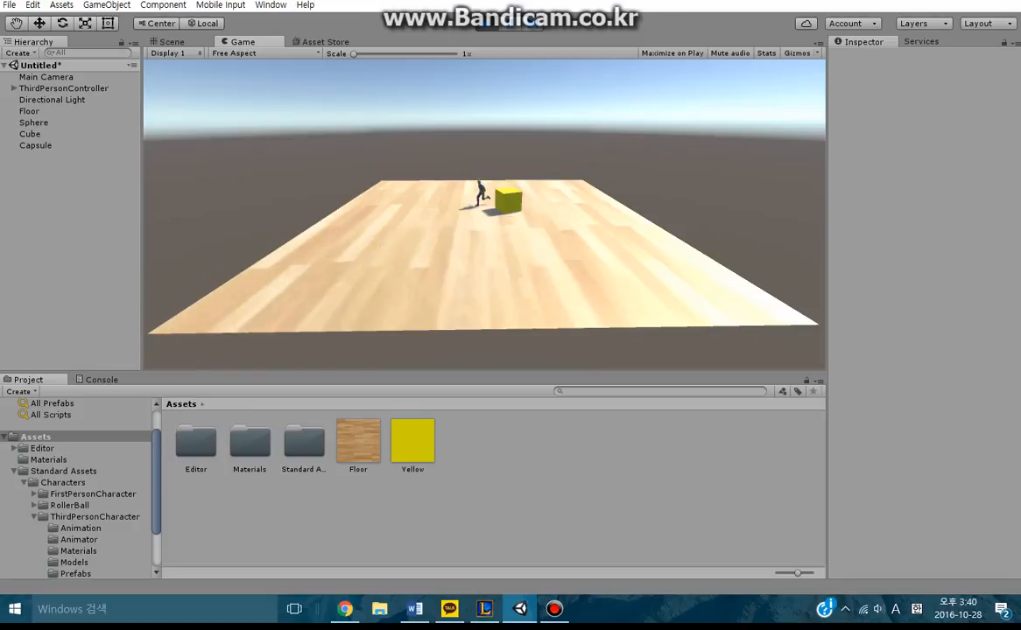
# Step: Push the remaining cube around the floor with the character and leave play mode
pyautogui.press('Right')
pyautogui.press('Up')
pyautogui.press('Right')
pyautogui.press('Up')
pyautogui.press('Left')
pyautogui.press('Left')
pyautogui.press('Down')
pyautogui.press('Right')
pyautogui.hotkey('ctrl', 'p')
# Step: Inspect the component settings of the capsule and then the sphere
pyautogui.click(35, 146)
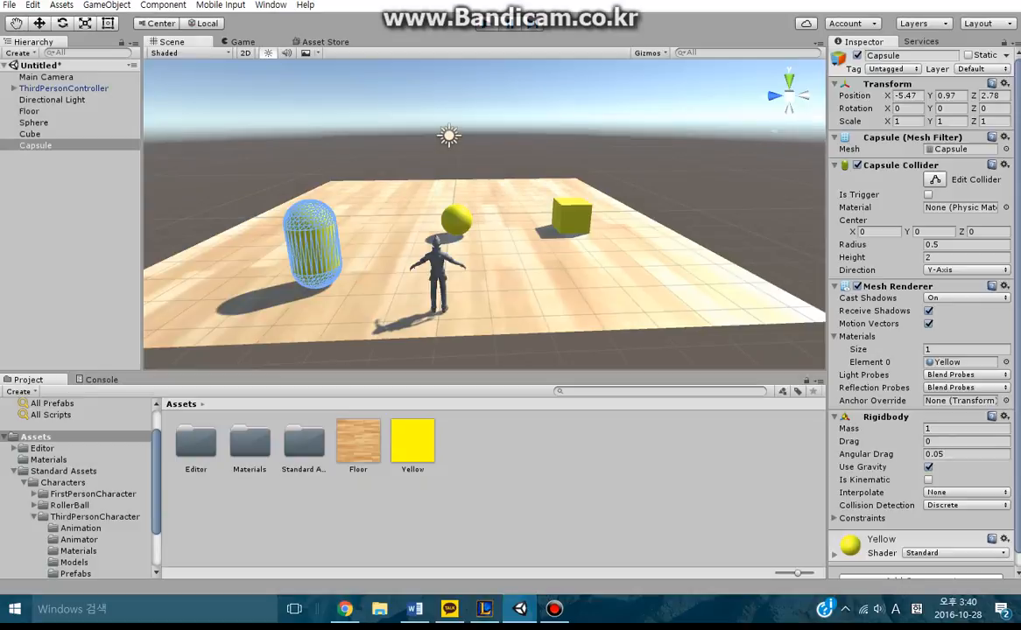
pyautogui.click(33, 122)
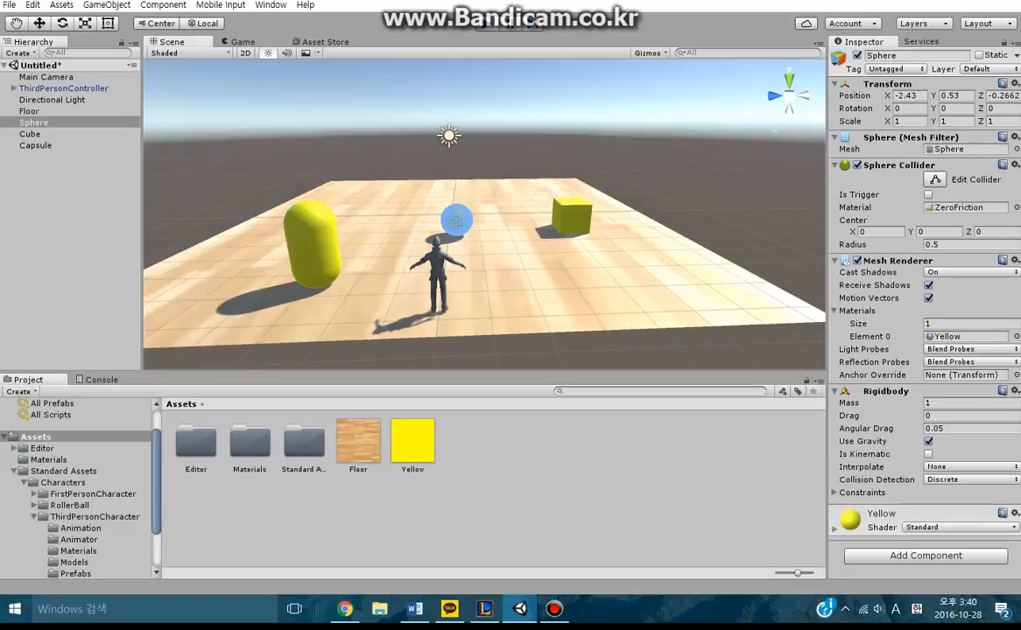